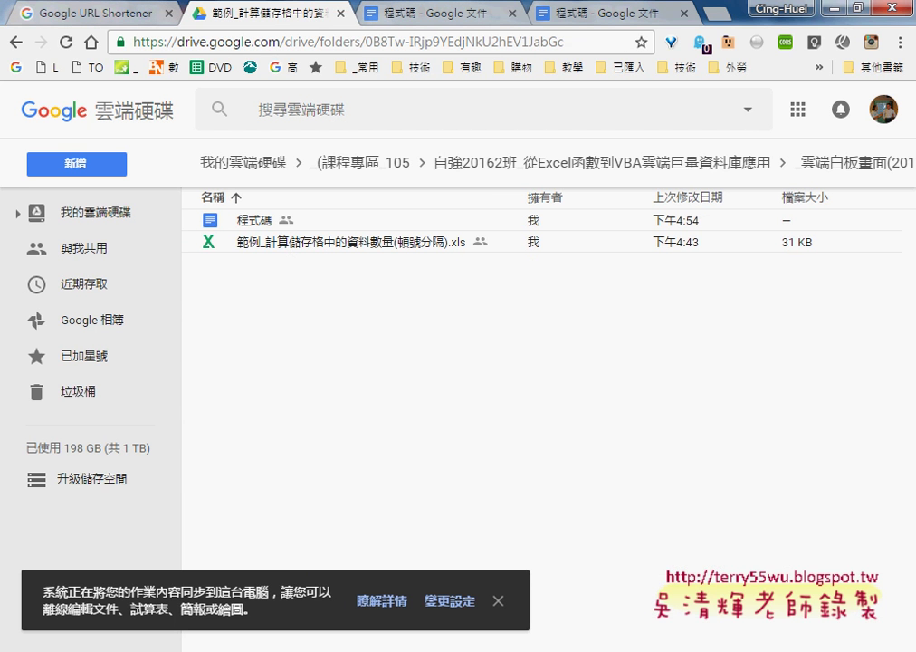
Step: Bring up the 範例_計算儲存格中的資料數量 workbook in Excel from the taskbar preview
{"action": "mouse_move", "coordinate": [410, 650]}
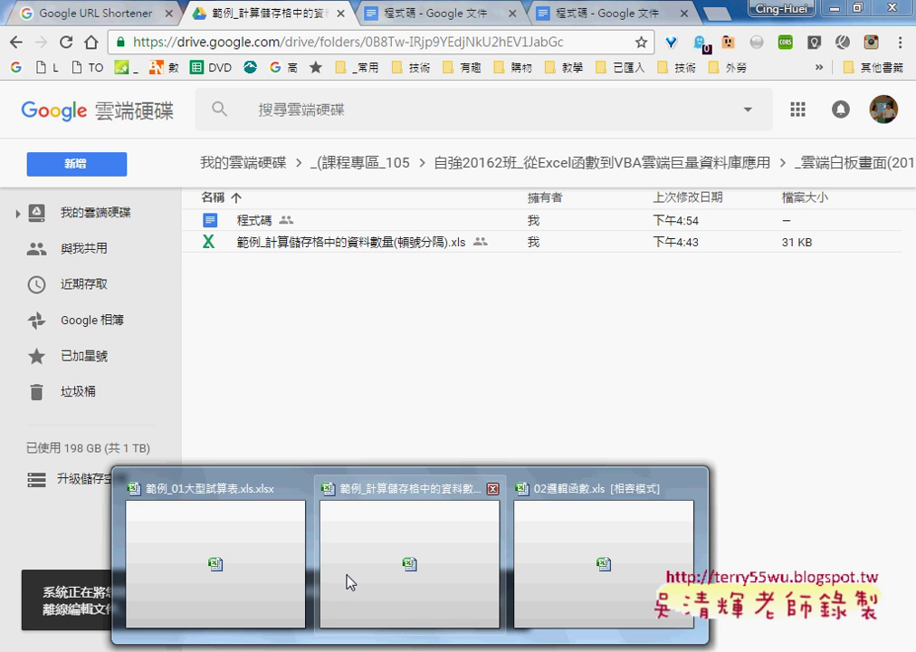
{"action": "left_click", "coordinate": [414, 582]}
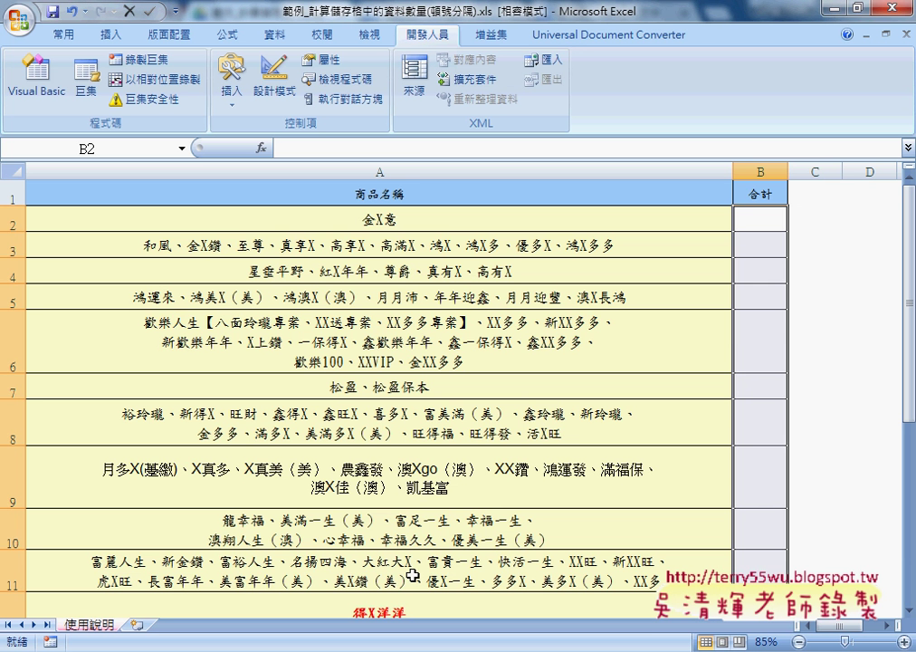
{"action": "left_click", "coordinate": [415, 171]}
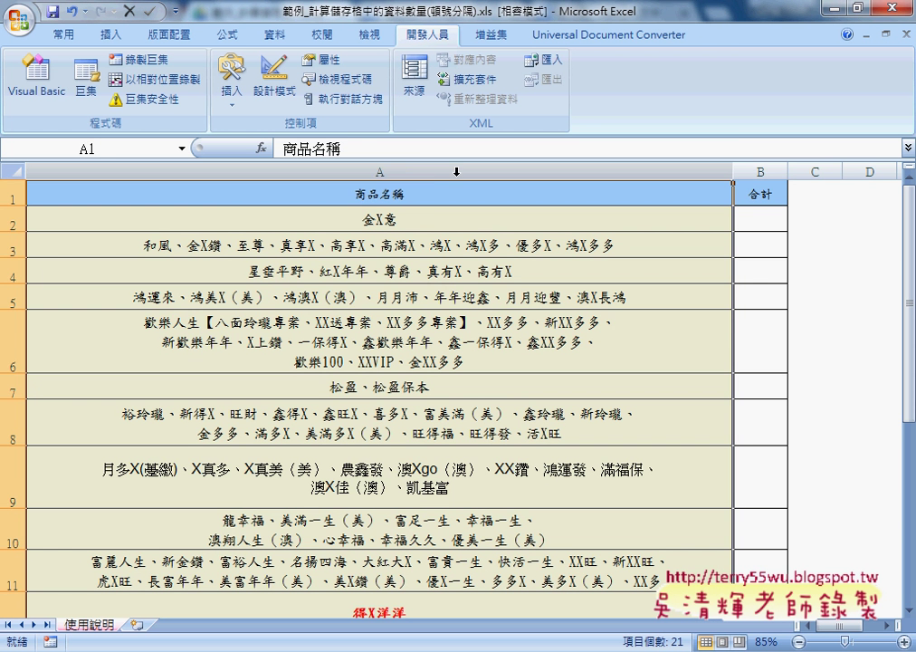
{"action": "left_click", "coordinate": [765, 170]}
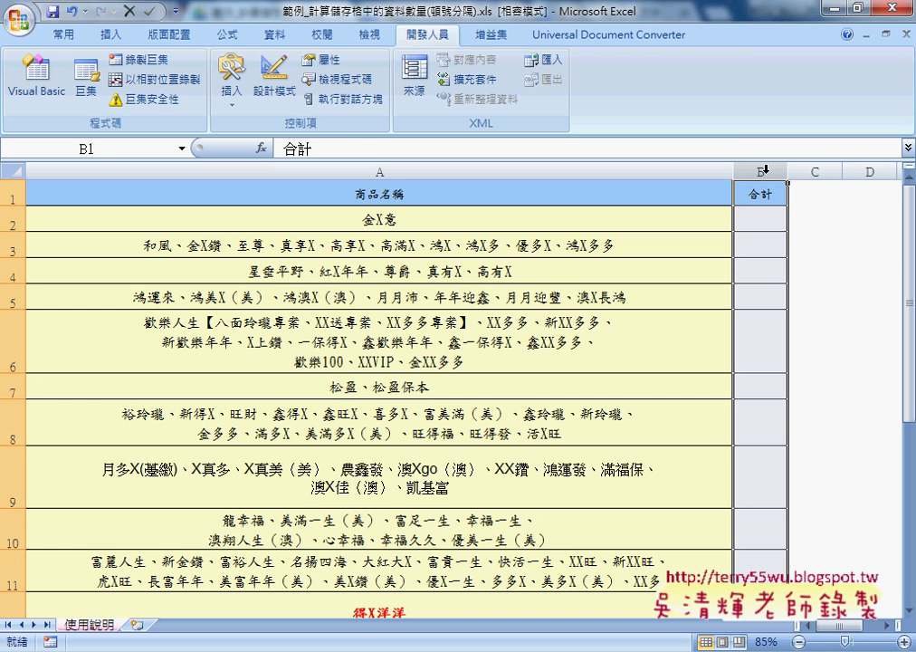
{"action": "left_click", "coordinate": [425, 223]}
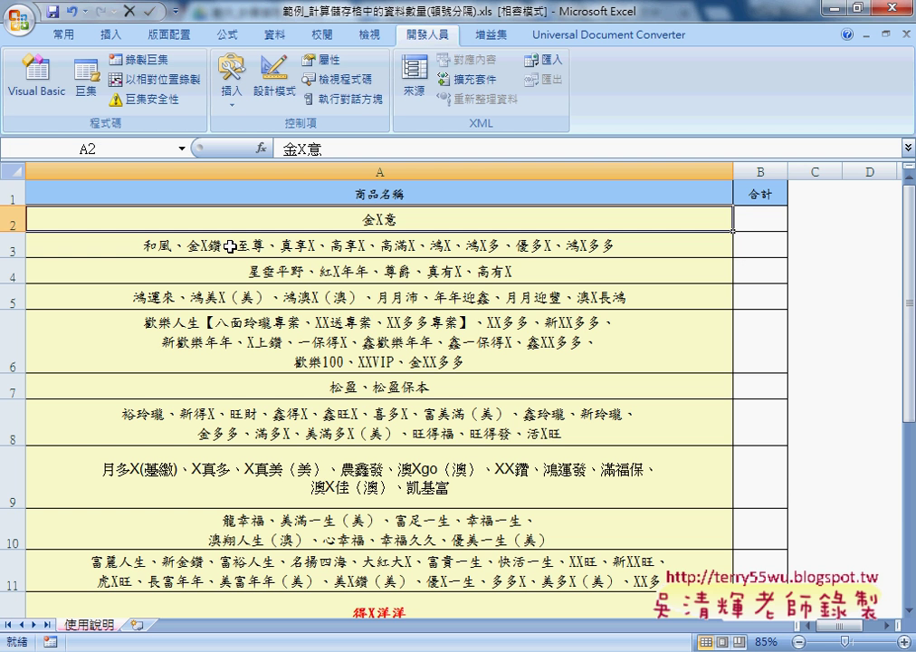
{"action": "left_click", "coordinate": [758, 219]}
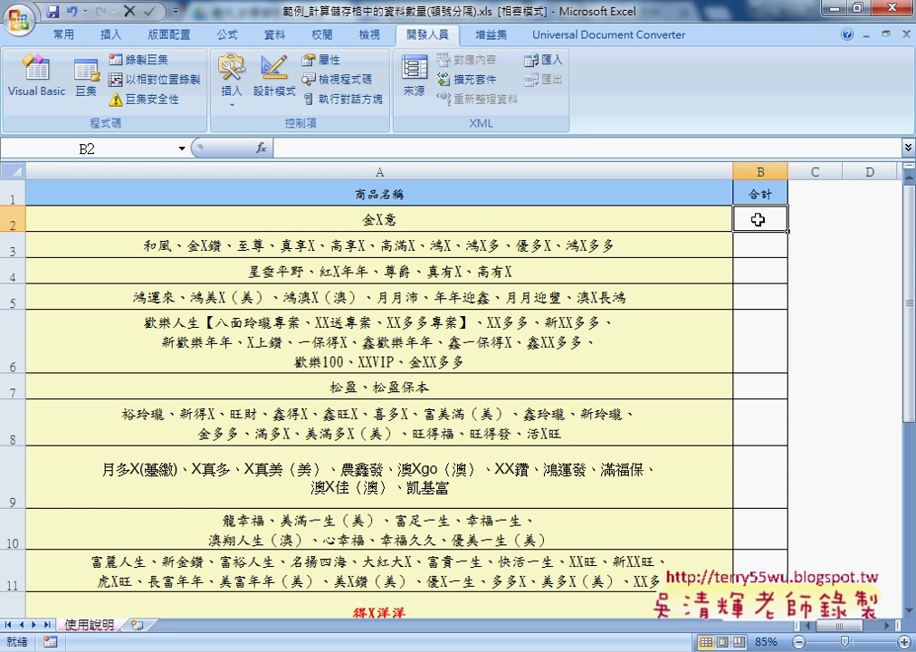
Step: Check the user-defined category in Insert Function for B2, then cancel
{"action": "left_click", "coordinate": [261, 147]}
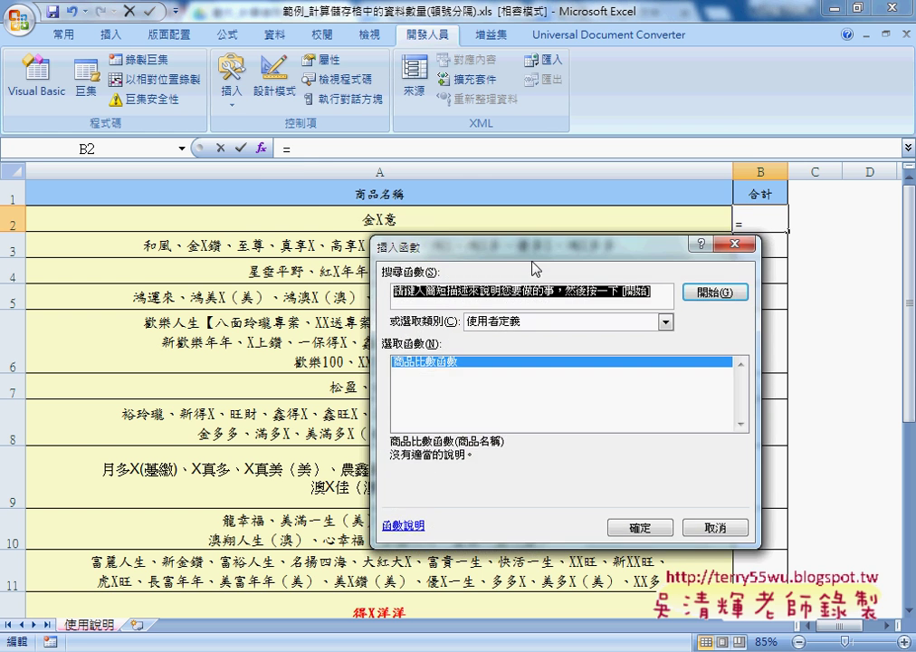
{"action": "left_click_drag", "start_coordinate": [536, 246], "coordinate": [514, 159]}
{"action": "left_click", "coordinate": [513, 236]}
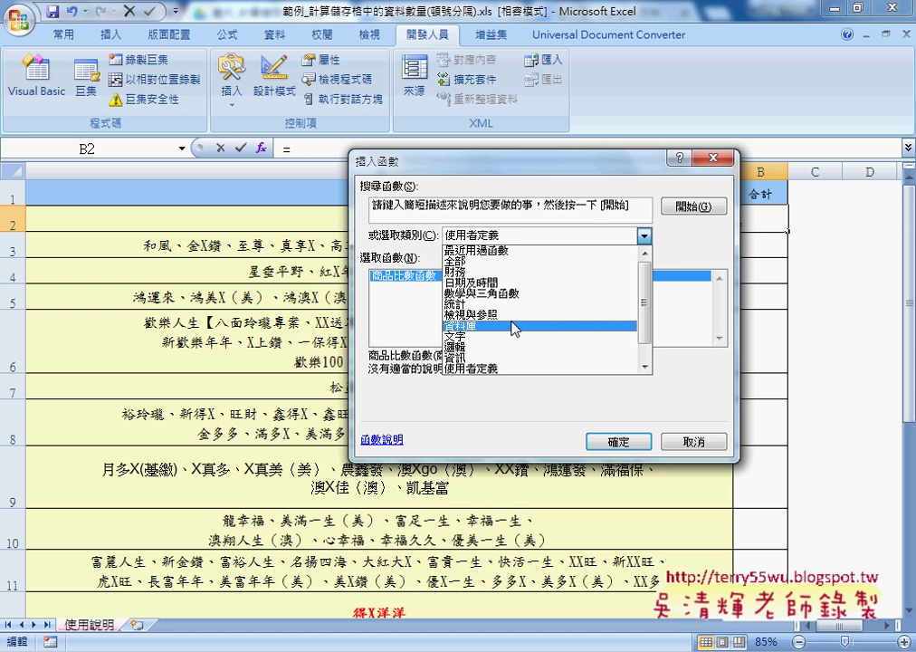
{"action": "left_click", "coordinate": [504, 367]}
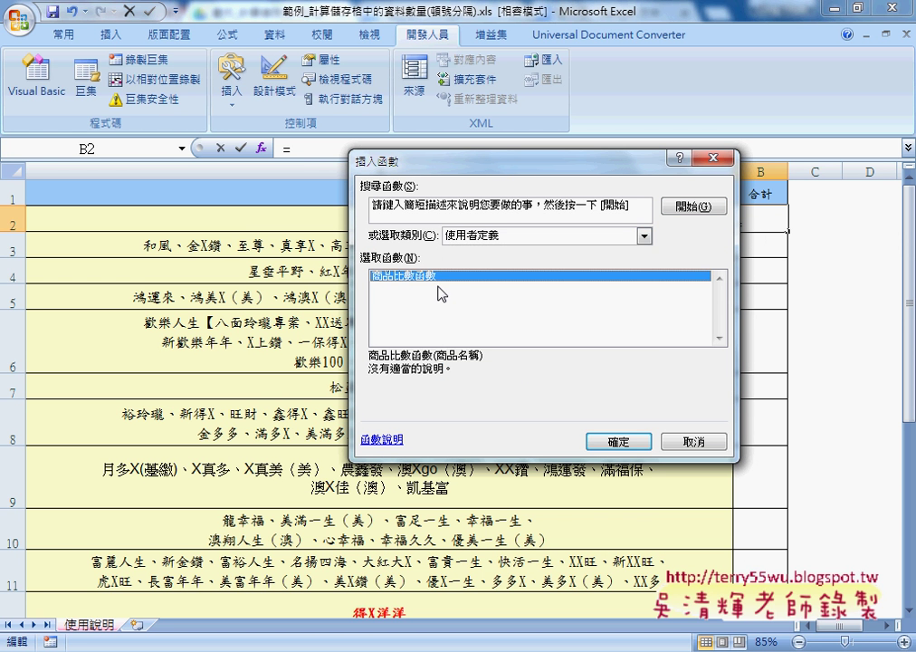
{"action": "mouse_move", "coordinate": [453, 167]}
{"action": "left_mouse_down"}
{"action": "mouse_move", "coordinate": [417, 276]}
{"action": "mouse_move", "coordinate": [419, 269]}
{"action": "left_mouse_up"}
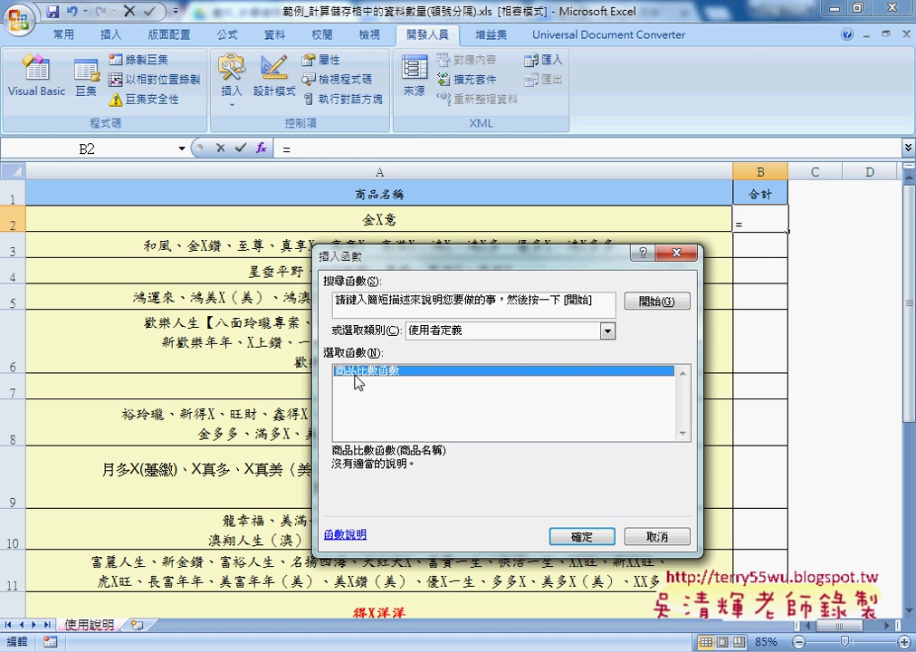
{"action": "left_click", "coordinate": [668, 536]}
Step: Change 比 to 筆 in the VBA function header, naming it 商品筆數函數, and reopen Insert Function
{"action": "left_click", "coordinate": [41, 100]}
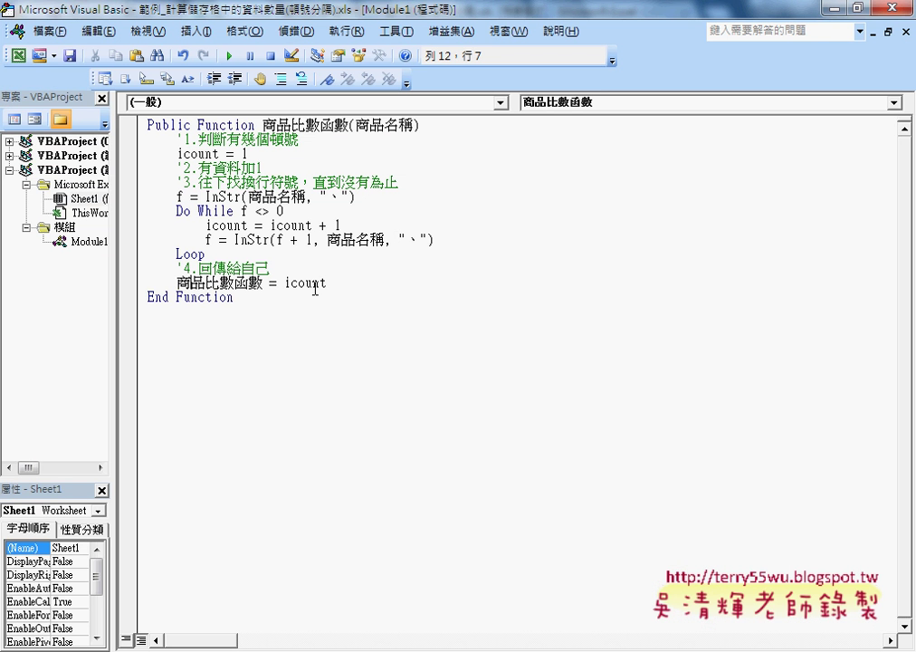
{"action": "left_click", "coordinate": [302, 120]}
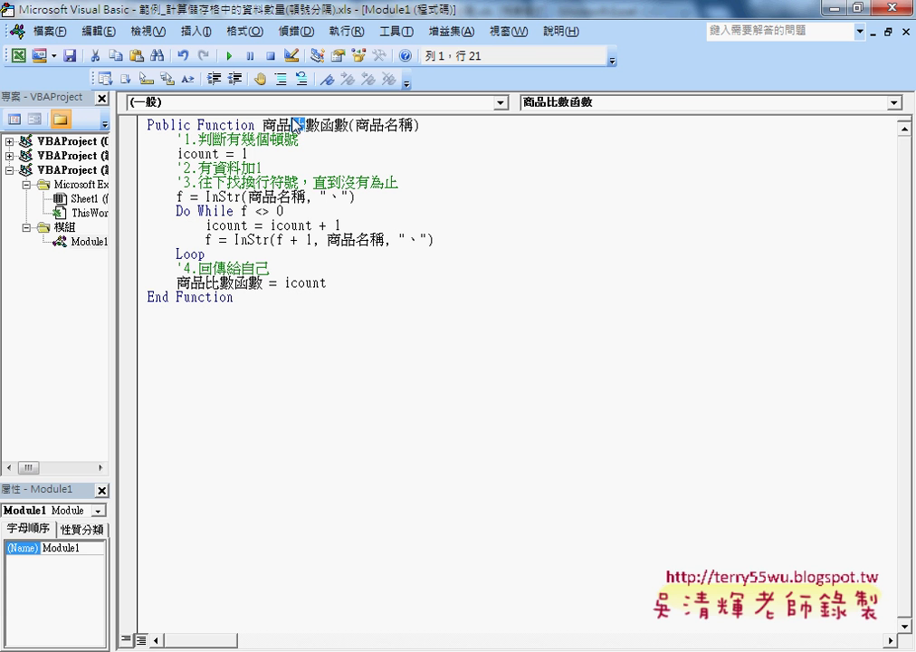
{"action": "type", "text": "筆"}
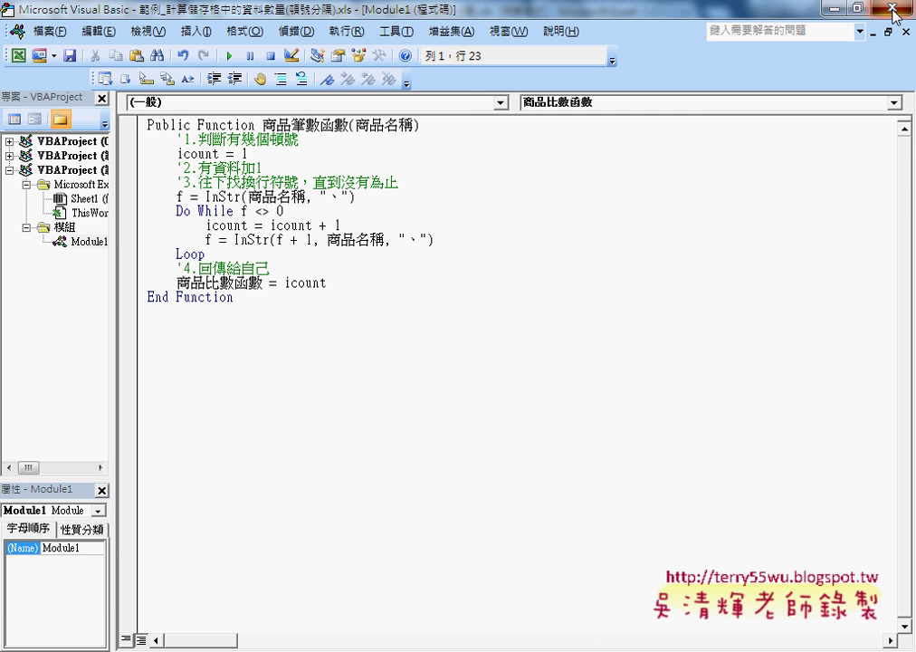
{"action": "key", "text": "alt+F11"}
{"action": "left_click", "coordinate": [261, 148]}
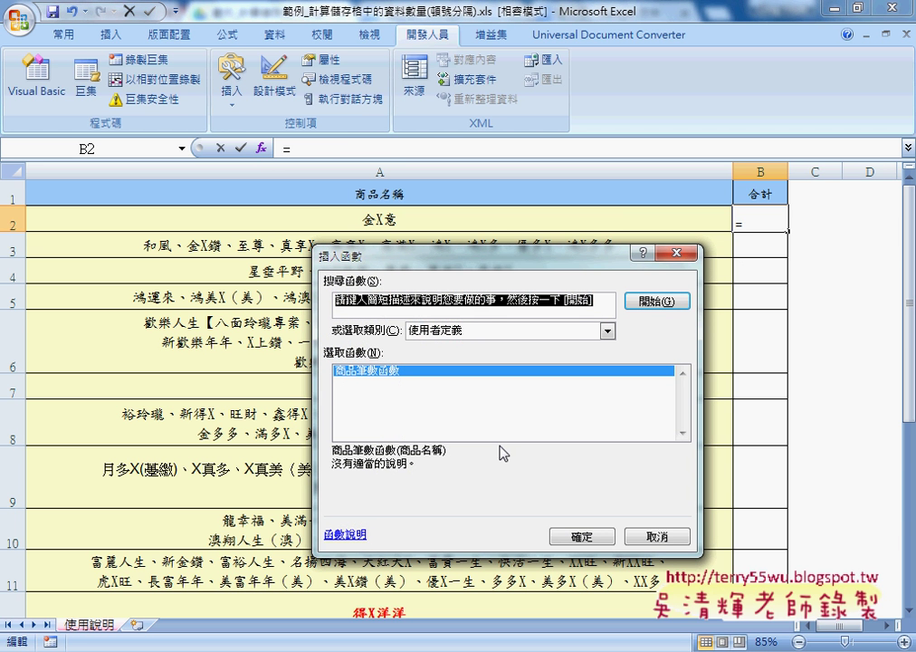
Step: Try 商品筆數函數 with argument A2, which returns 0, and cancel the formula
{"action": "left_click", "coordinate": [596, 542]}
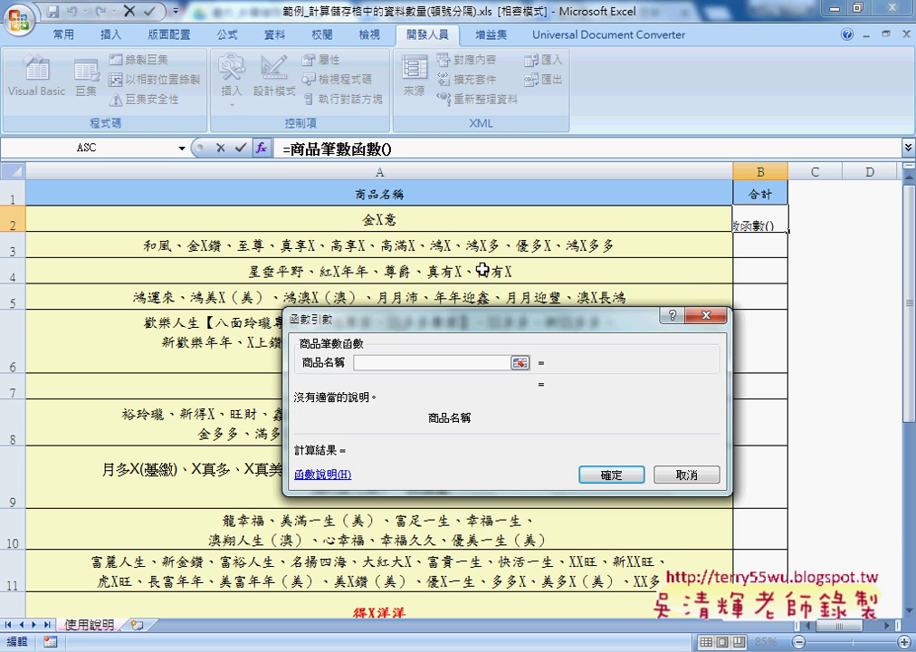
{"action": "left_click", "coordinate": [459, 219]}
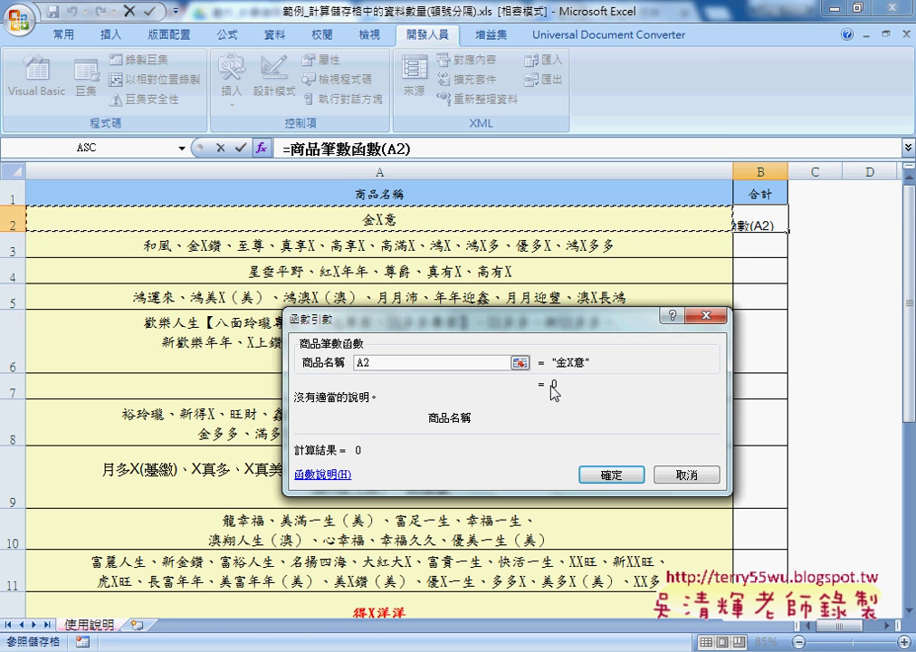
{"action": "left_click", "coordinate": [690, 475]}
Step: Paste 商品筆數函數 over the old name on the return line so it matches the header
{"action": "left_click", "coordinate": [41, 82]}
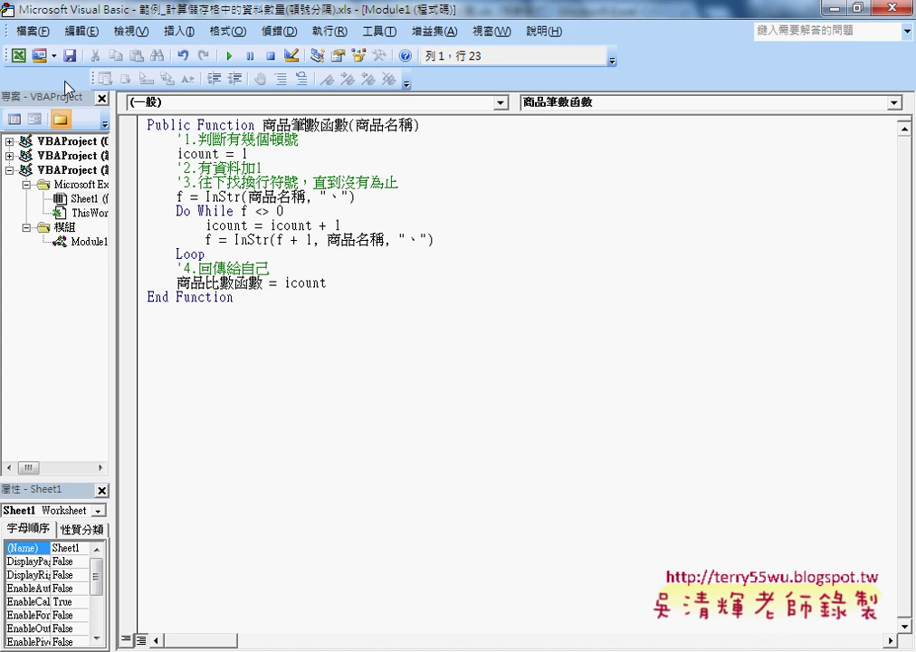
{"action": "left_click_drag", "start_coordinate": [263, 125], "coordinate": [344, 131]}
{"action": "key", "text": "ctrl+c"}
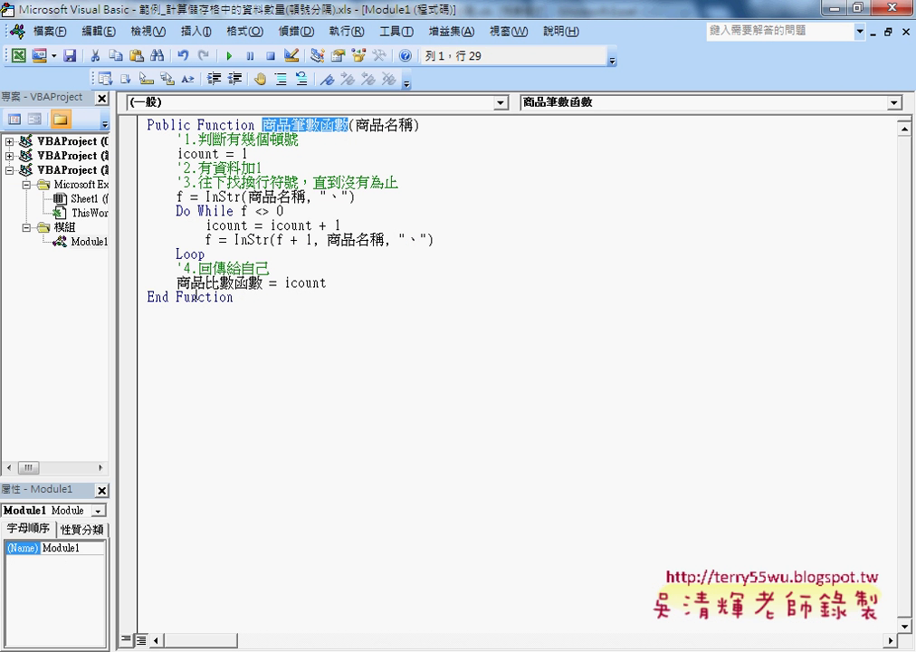
{"action": "left_click_drag", "start_coordinate": [177, 283], "coordinate": [263, 284]}
{"action": "key", "text": "ctrl+v"}
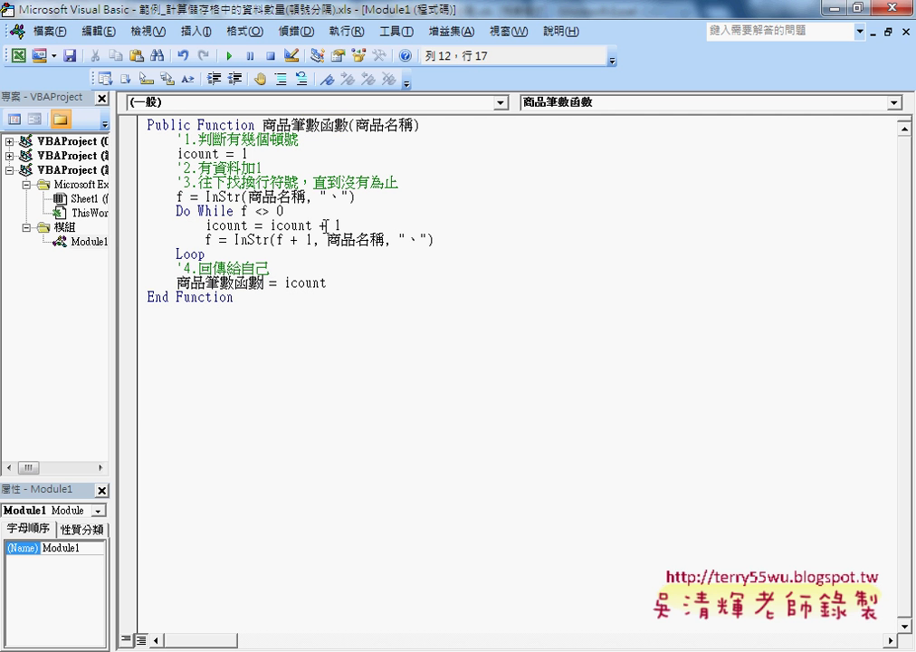
{"action": "key", "text": "alt+F11"}
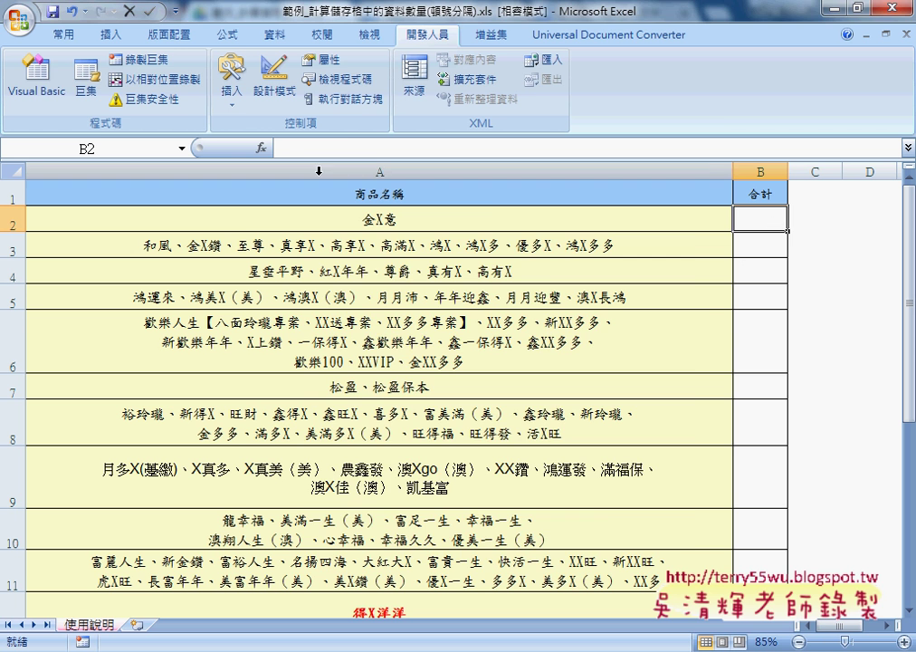
Step: Enter =商品筆數函數(A2) in B2 and fill it down, giving 1, 10, 5, 7, 14, 2, 15, 10, 8
{"action": "key", "text": "shift+F3"}
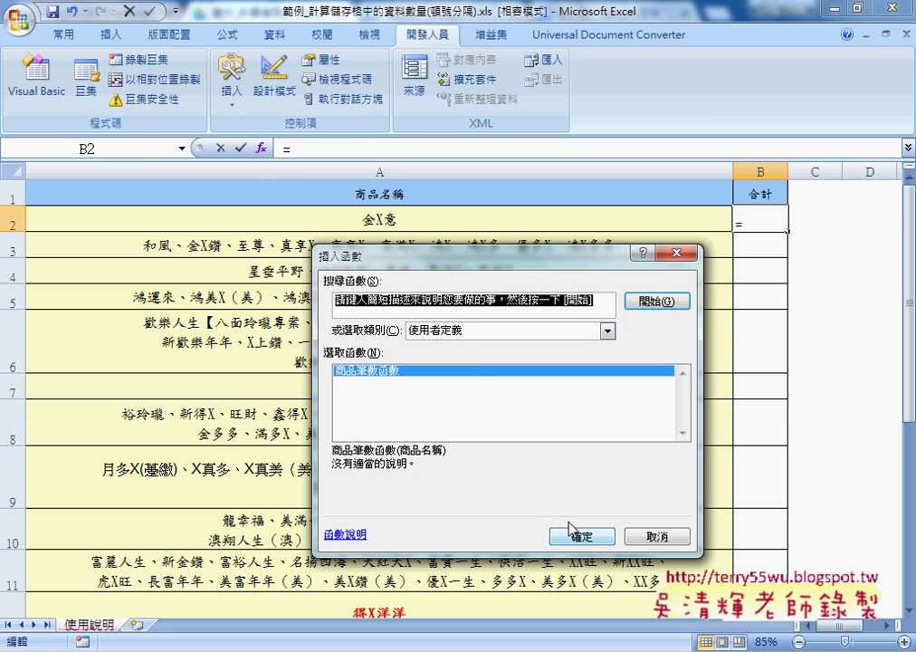
{"action": "left_click", "coordinate": [581, 536]}
{"action": "left_click", "coordinate": [417, 219]}
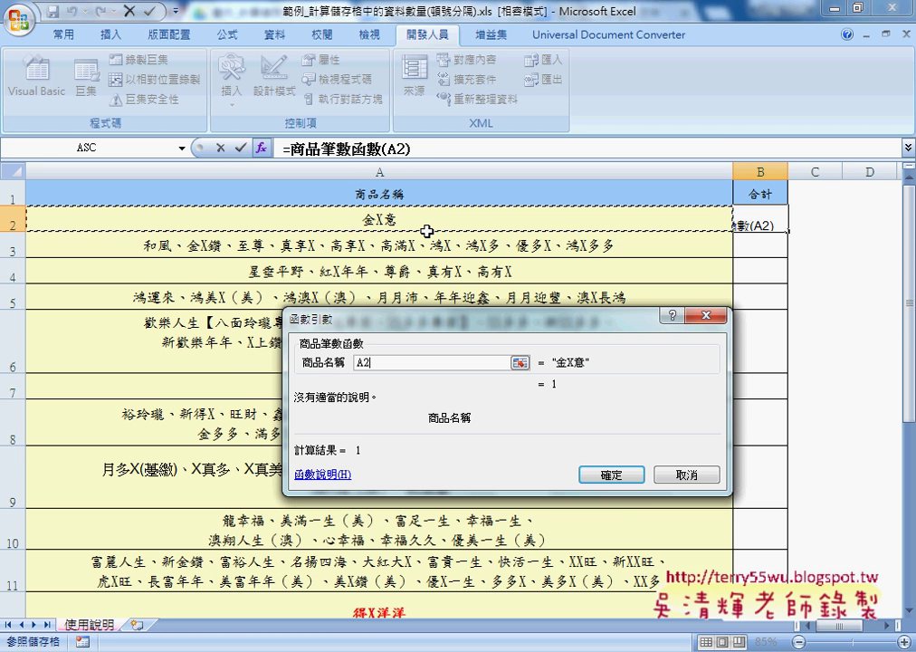
{"action": "left_click", "coordinate": [616, 476]}
{"action": "double_click", "coordinate": [787, 232]}
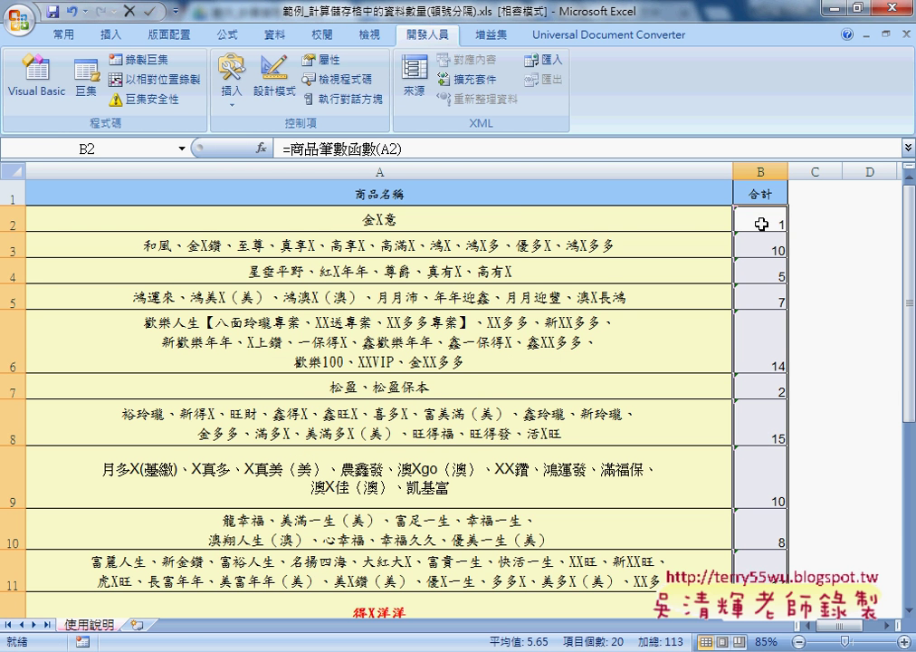
{"action": "left_click", "coordinate": [526, 222]}
{"action": "left_click", "coordinate": [504, 250]}
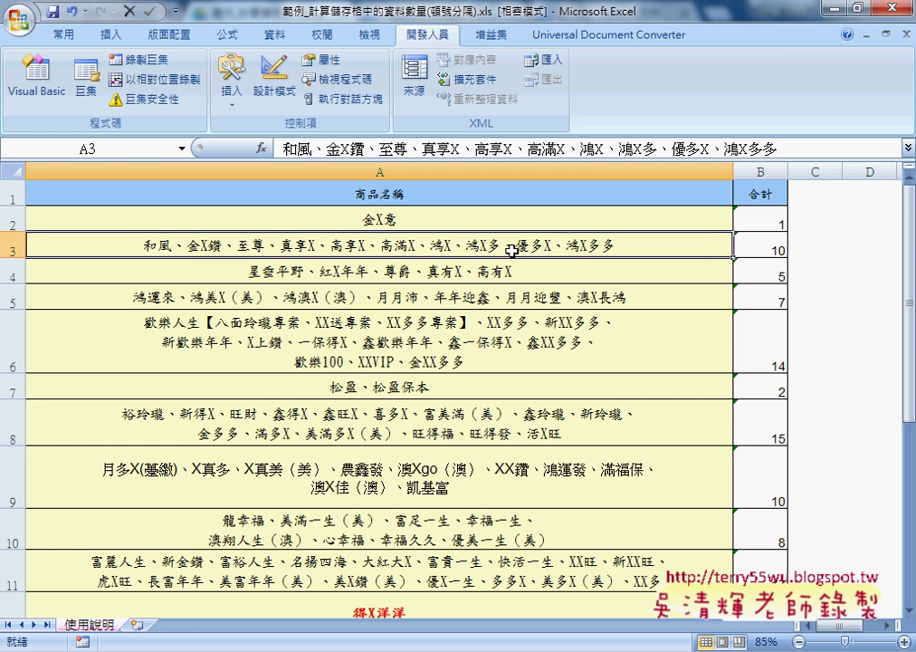
Step: Review the count formulas in B3, B4 and B2, then return to the Visual Basic editor
{"action": "left_click", "coordinate": [767, 248]}
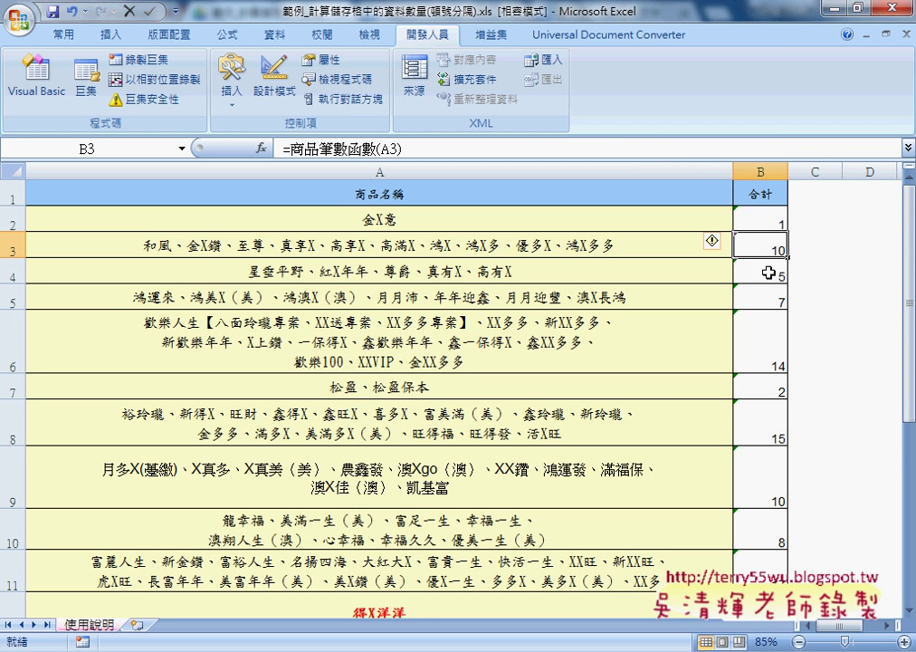
{"action": "left_click", "coordinate": [761, 272]}
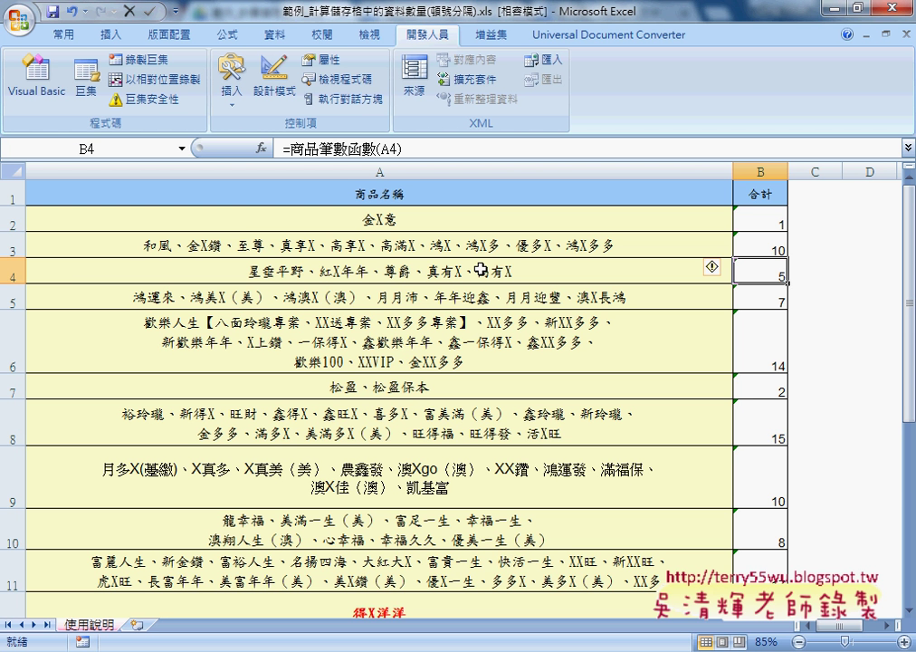
{"action": "left_click", "coordinate": [741, 217]}
{"action": "left_click", "coordinate": [36, 86]}
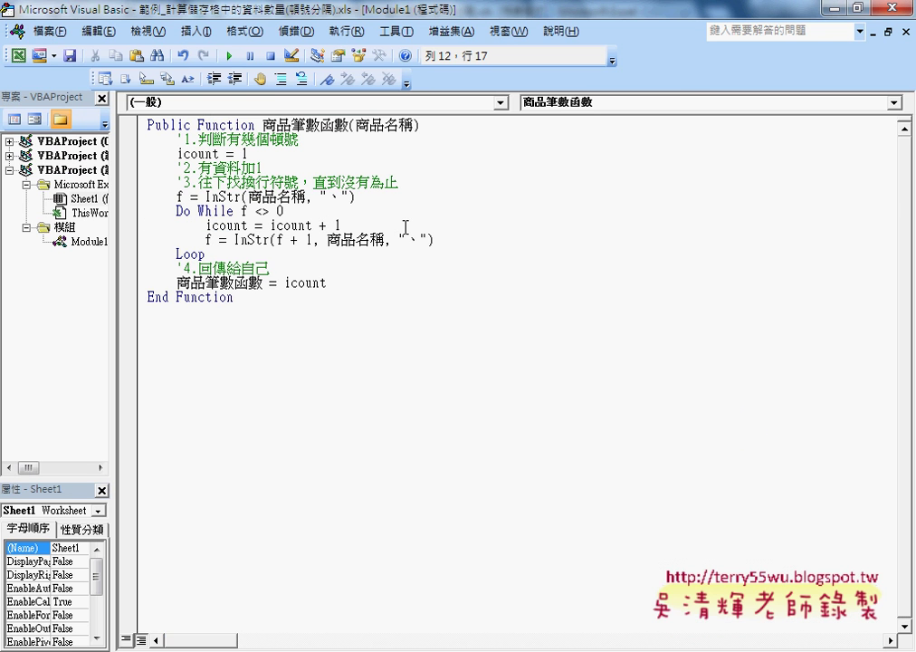
Step: Shrink the VBE to a window above the workbook, widen the Project pane and select Module1's code
{"action": "double_click", "coordinate": [300, 14]}
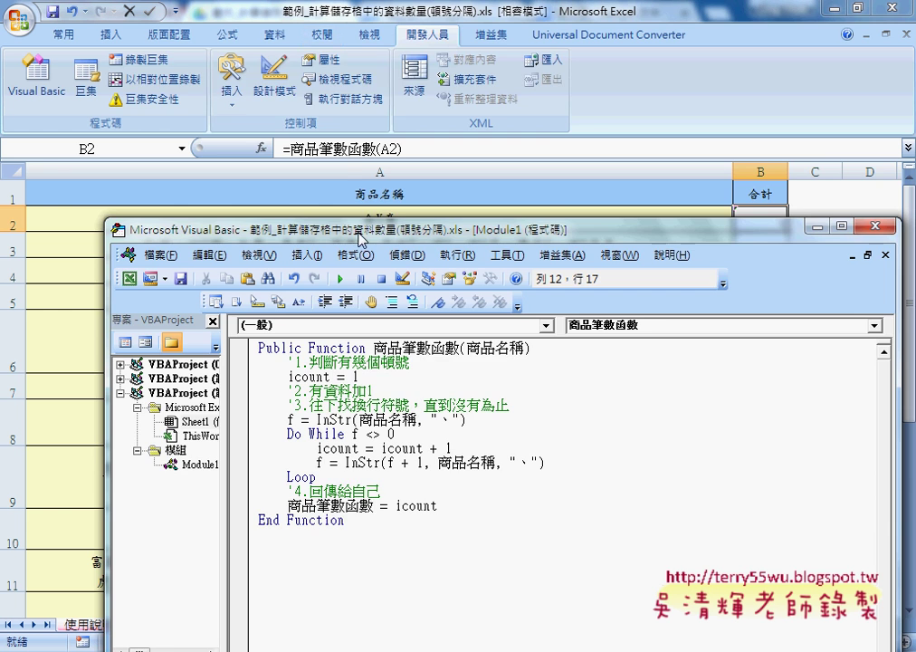
{"action": "left_click_drag", "start_coordinate": [364, 235], "coordinate": [372, 43]}
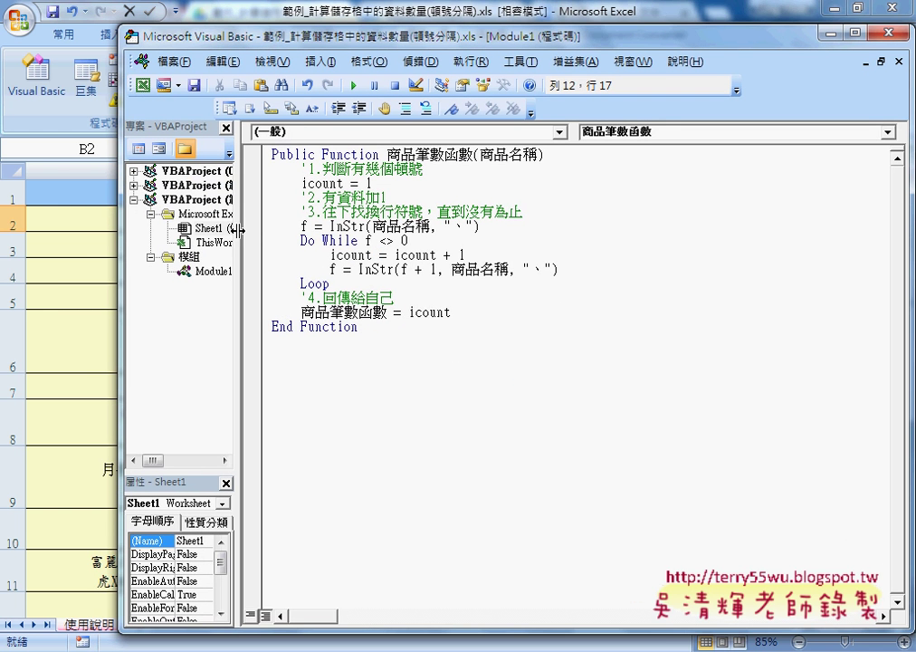
{"action": "left_click_drag", "start_coordinate": [239, 231], "coordinate": [271, 231]}
{"action": "left_click", "coordinate": [218, 271]}
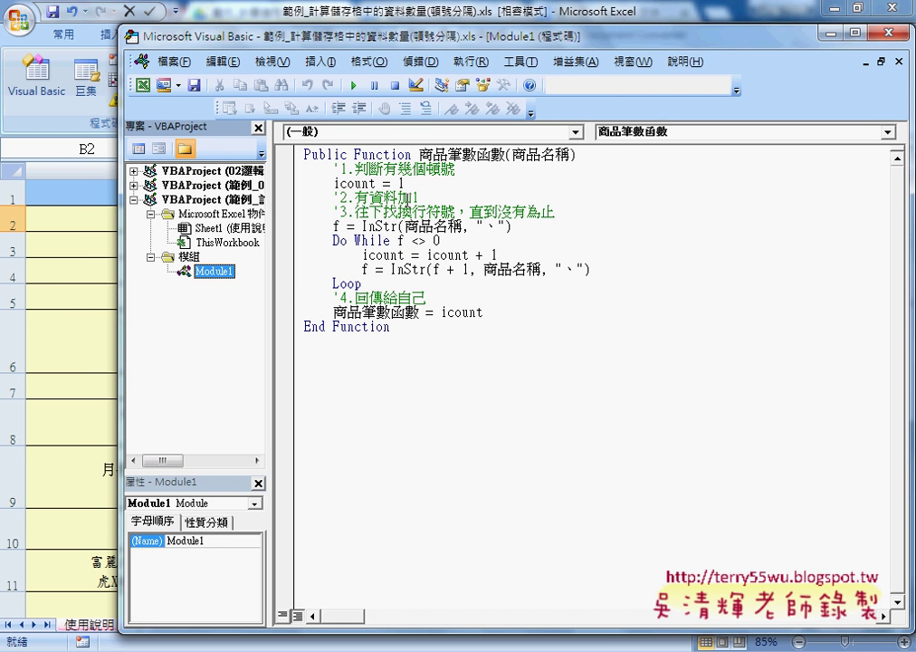
{"action": "left_click", "coordinate": [383, 168]}
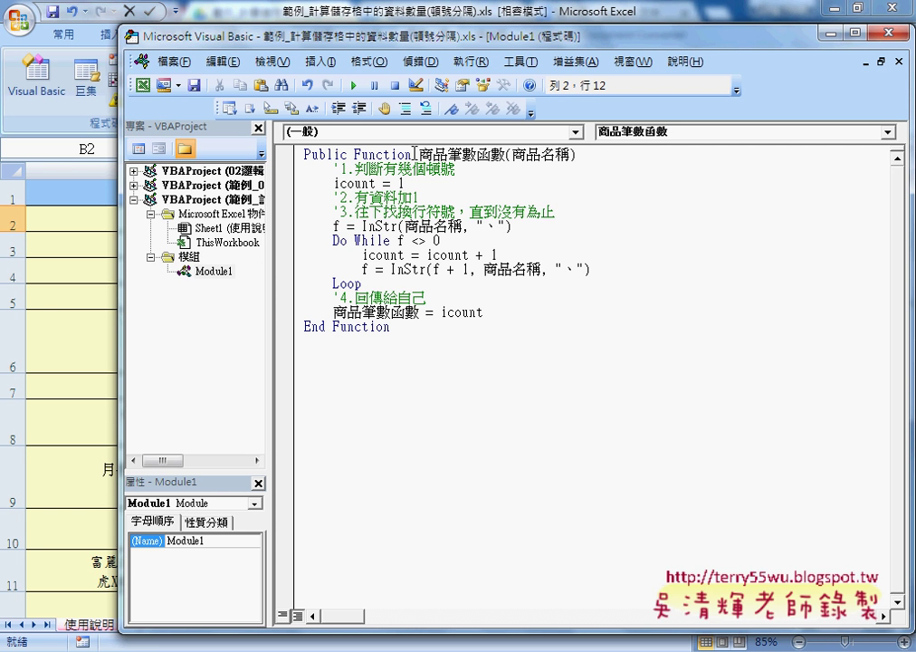
{"action": "left_click", "coordinate": [320, 61]}
Step: Cancel Add Procedure without adding a Function, then mark the 商品名稱 parameter in the header
{"action": "left_click", "coordinate": [340, 81]}
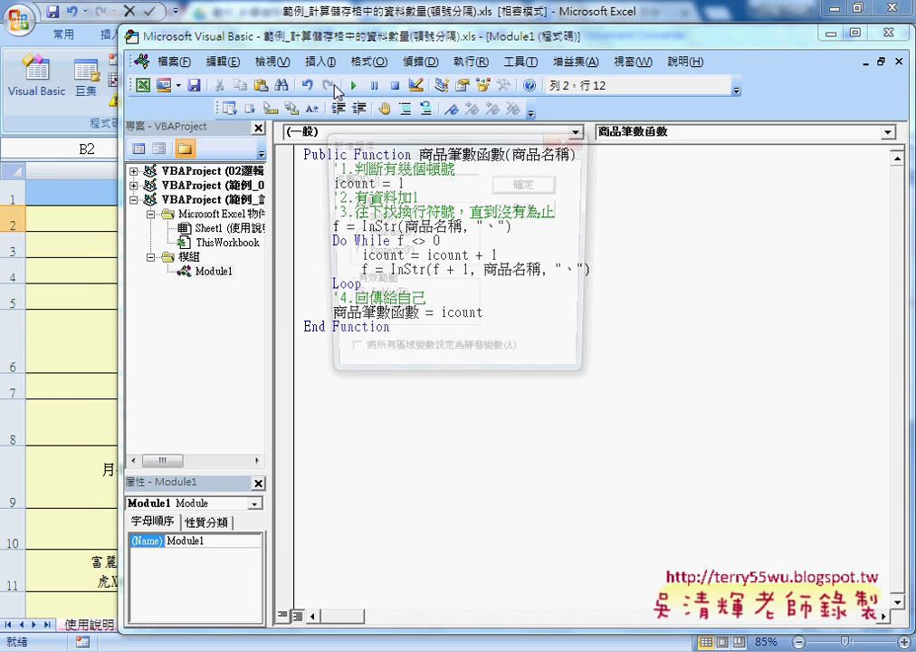
{"action": "left_click", "coordinate": [355, 233]}
{"action": "left_click_drag", "start_coordinate": [429, 153], "coordinate": [431, 186]}
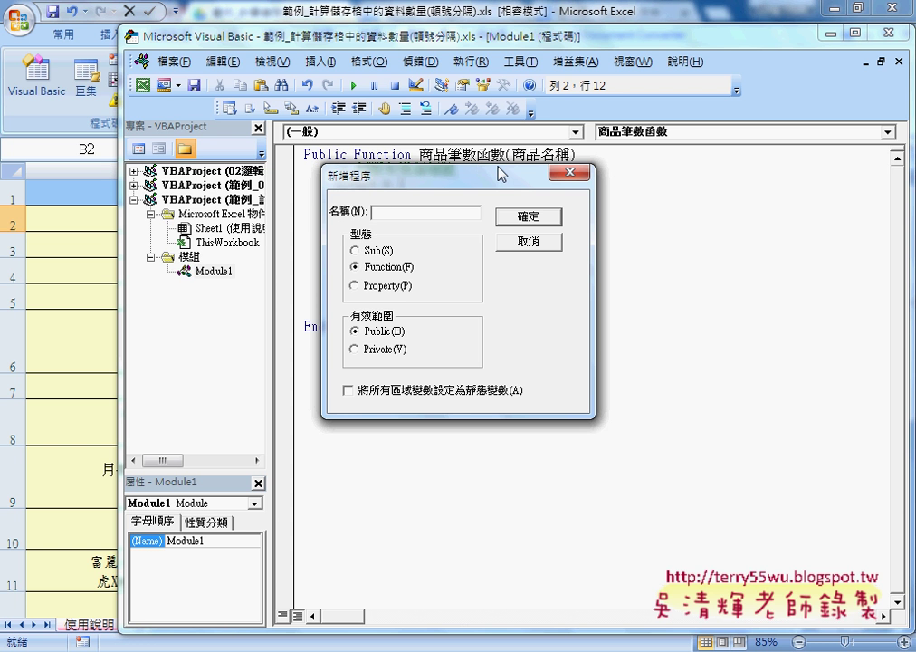
{"action": "left_click", "coordinate": [529, 241]}
{"action": "left_click_drag", "start_coordinate": [512, 157], "coordinate": [571, 159]}
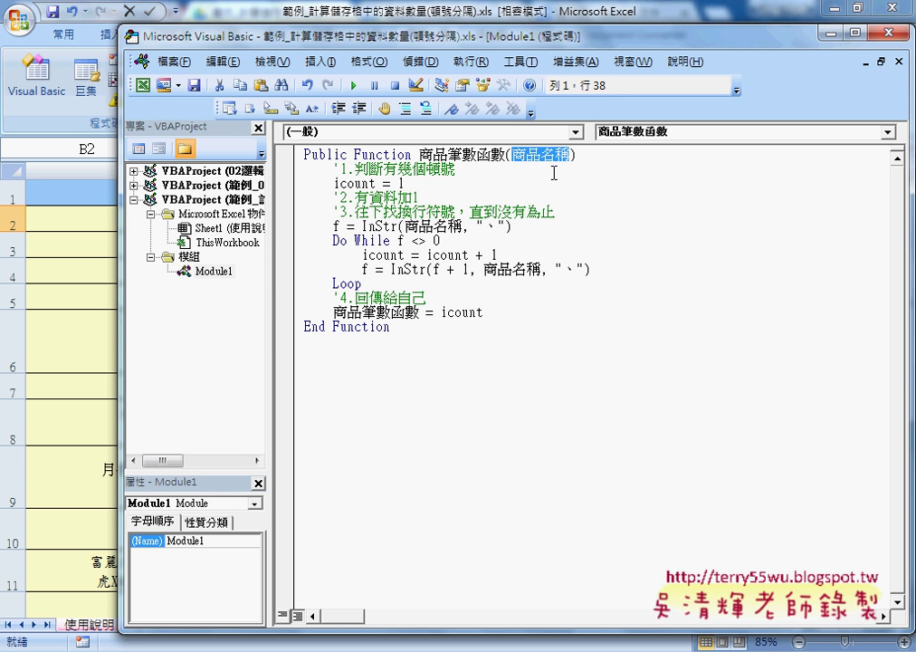
Step: Select every line of 商品筆數函數's body and delete it
{"action": "left_click_drag", "start_coordinate": [419, 155], "coordinate": [494, 155]}
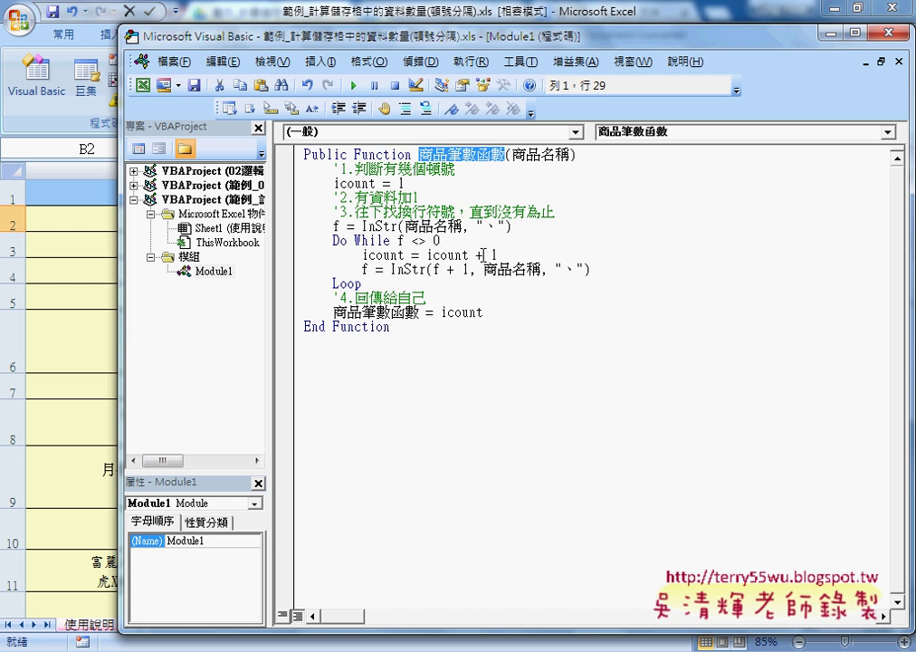
{"action": "mouse_move", "coordinate": [486, 313]}
{"action": "left_mouse_down"}
{"action": "mouse_move", "coordinate": [290, 161]}
{"action": "mouse_move", "coordinate": [292, 179]}
{"action": "left_mouse_up"}
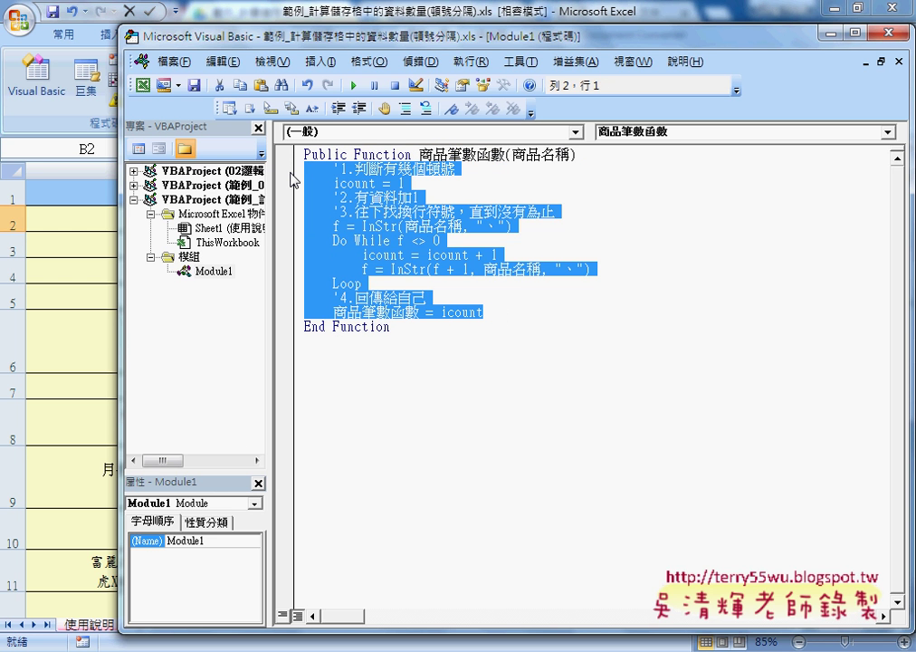
{"action": "key", "text": "Delete"}
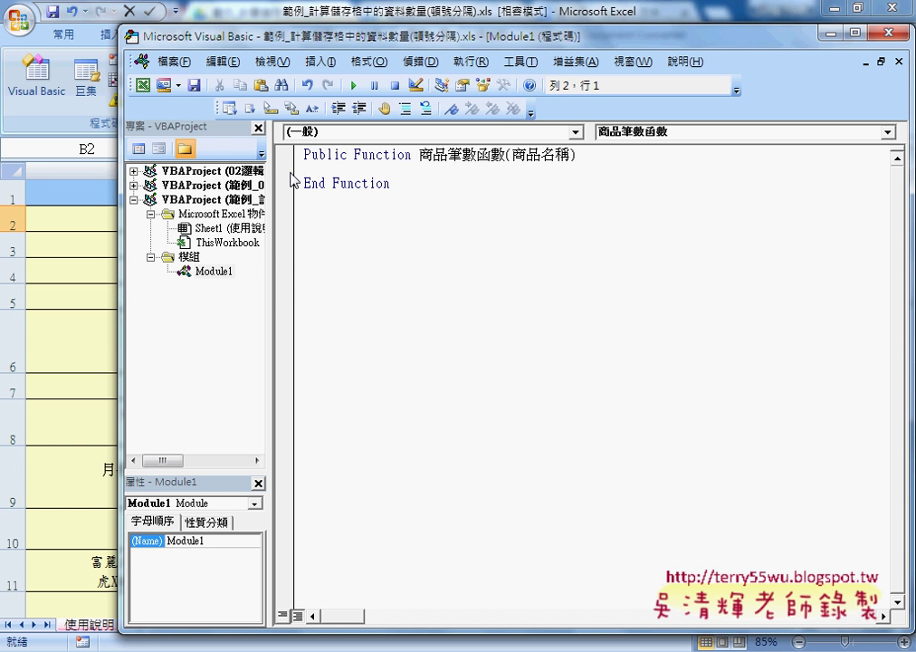
Step: Paste the InStr-loop body back into 商品筆數函數
{"action": "key", "text": "ctrl+v"}
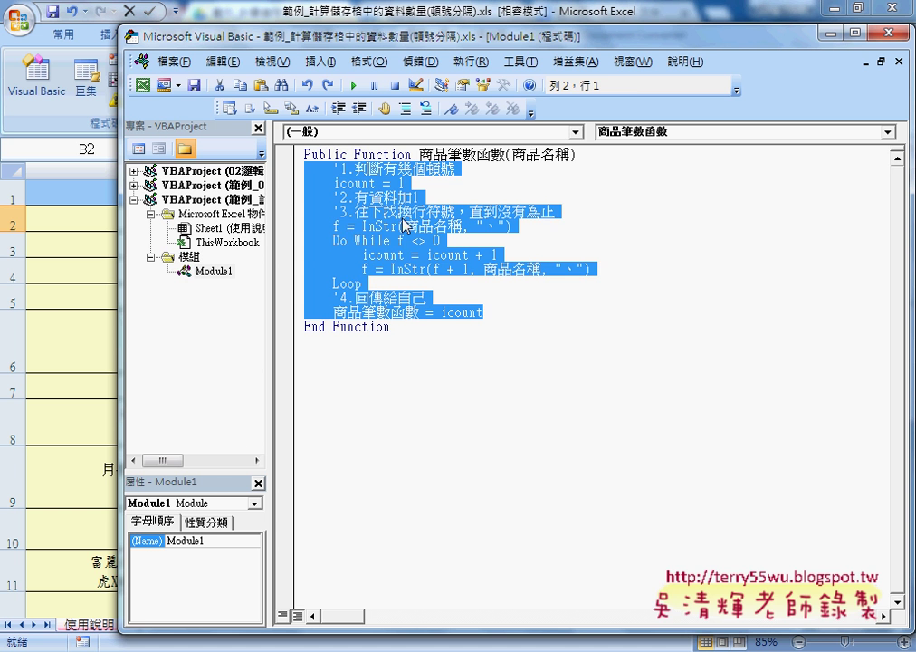
Step: Highlight icount and its = 1 assignment, then move the editor right beside column A
{"action": "left_click", "coordinate": [419, 198]}
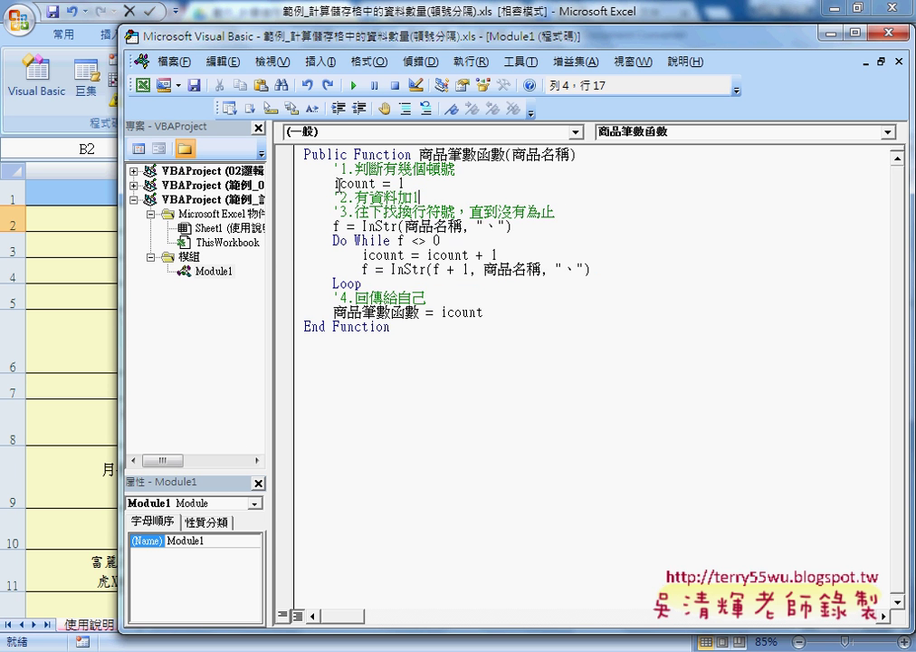
{"action": "left_click_drag", "start_coordinate": [333, 183], "coordinate": [376, 183]}
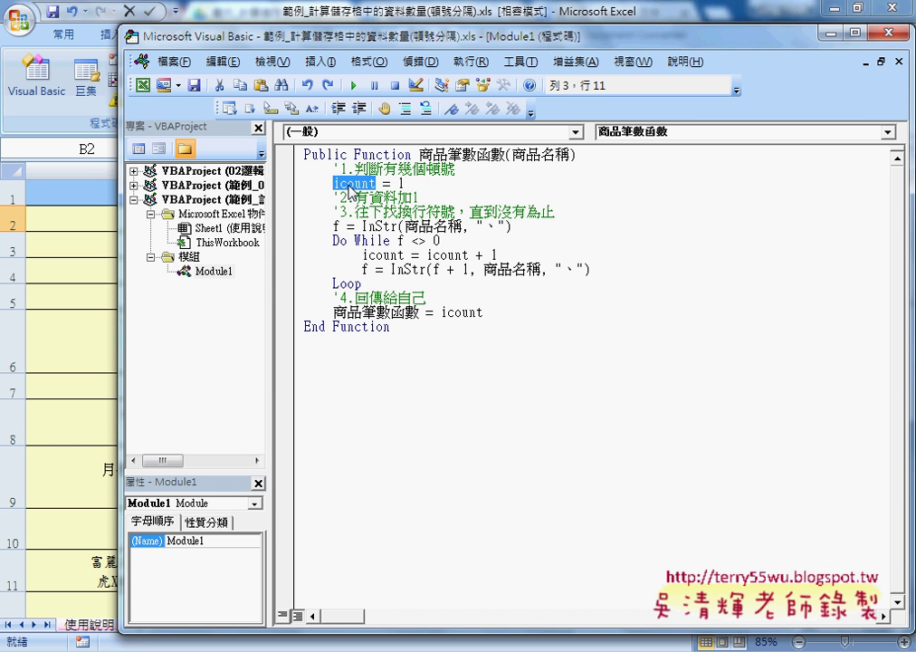
{"action": "left_click_drag", "start_coordinate": [384, 184], "coordinate": [405, 184]}
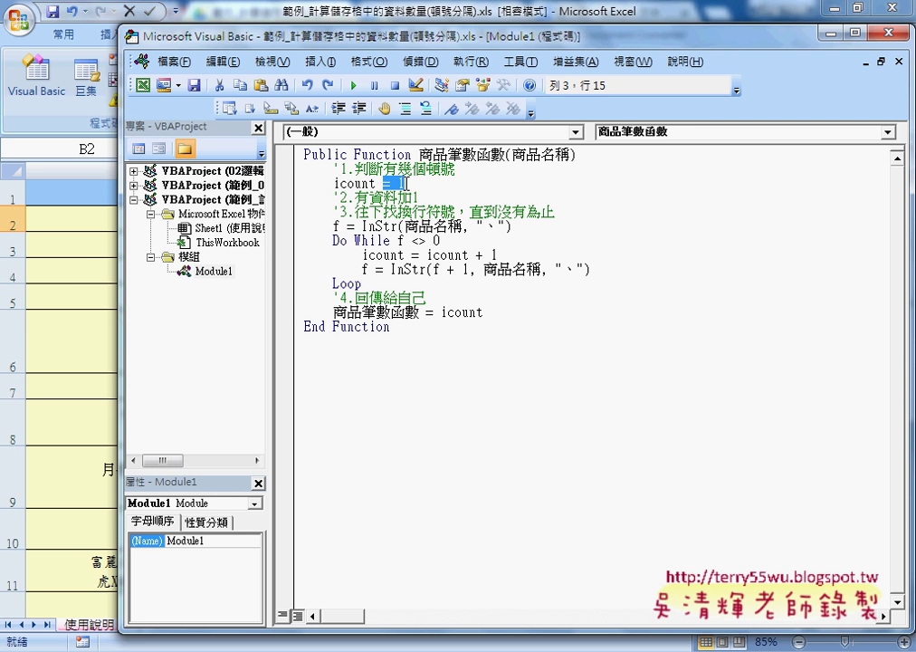
{"action": "left_click_drag", "start_coordinate": [348, 36], "coordinate": [681, 49]}
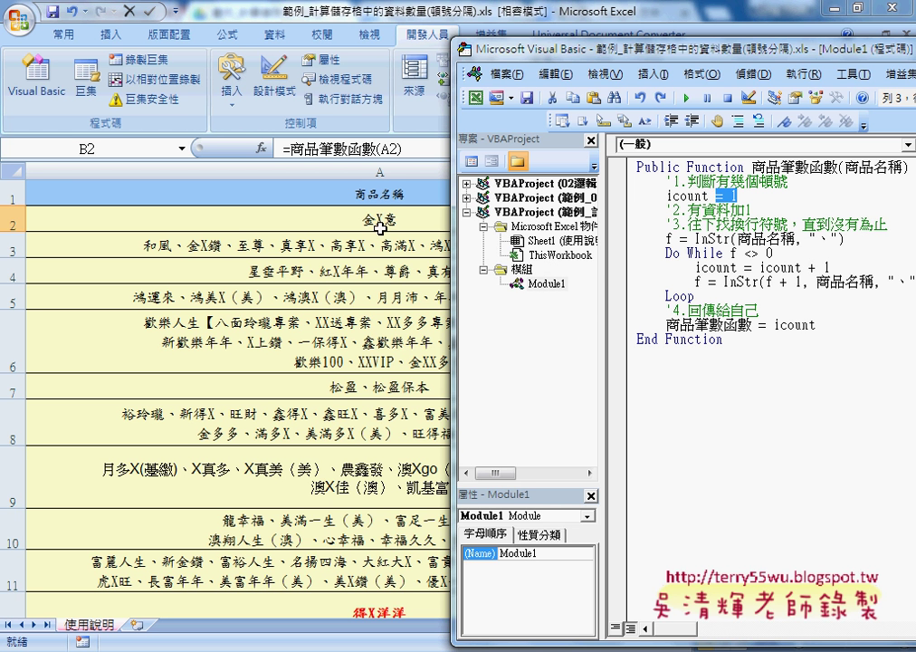
Step: Select the icount variable, then move the VBA editor back over the worksheet
{"action": "key", "text": "Left"}
{"action": "key", "text": "ctrl+shift+Left"}
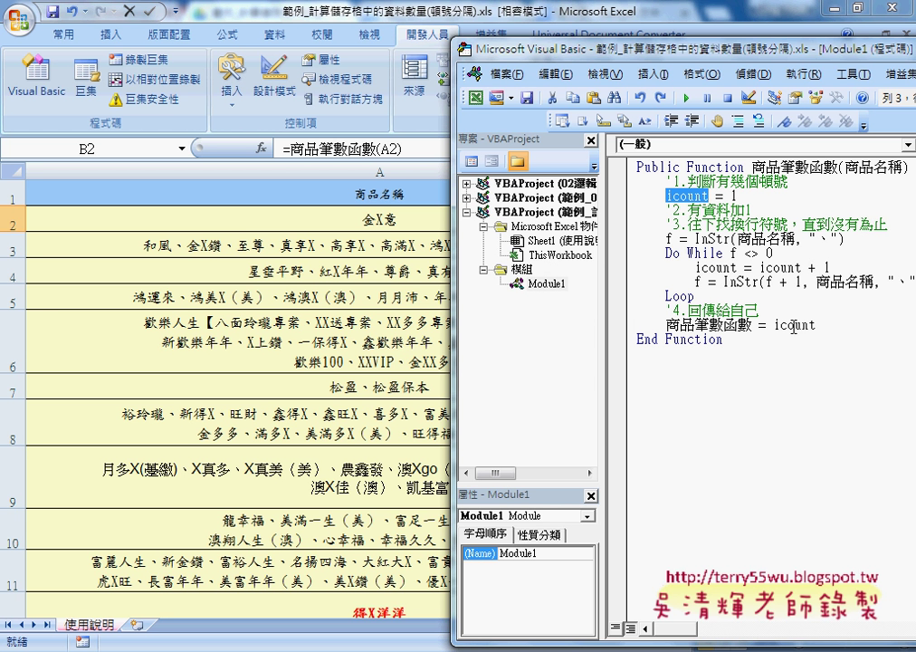
{"action": "mouse_move", "coordinate": [580, 55]}
{"action": "left_mouse_down"}
{"action": "mouse_move", "coordinate": [566, 43]}
{"action": "mouse_move", "coordinate": [414, 20]}
{"action": "left_mouse_up"}
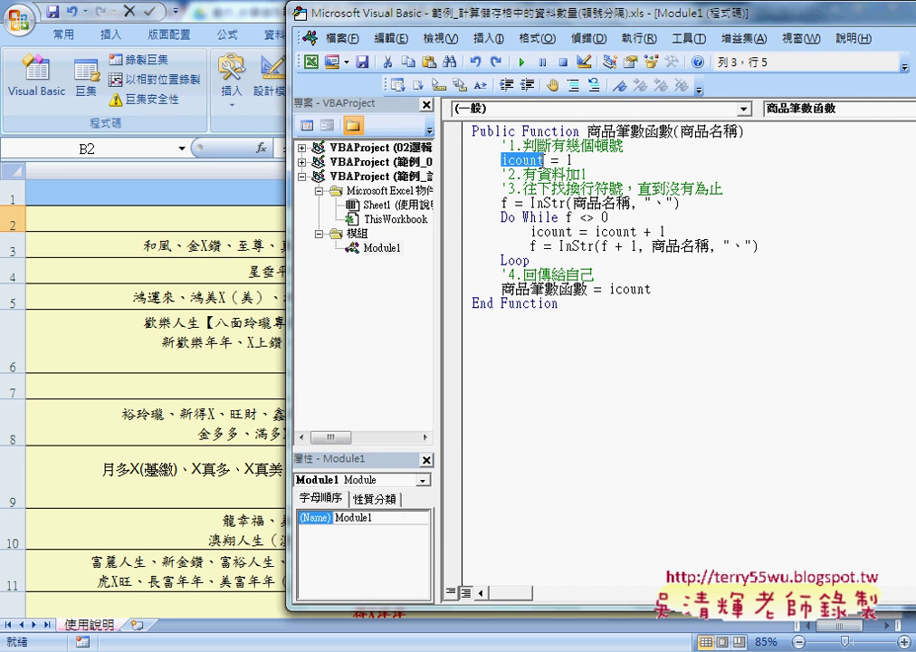
{"action": "double_click", "coordinate": [569, 160]}
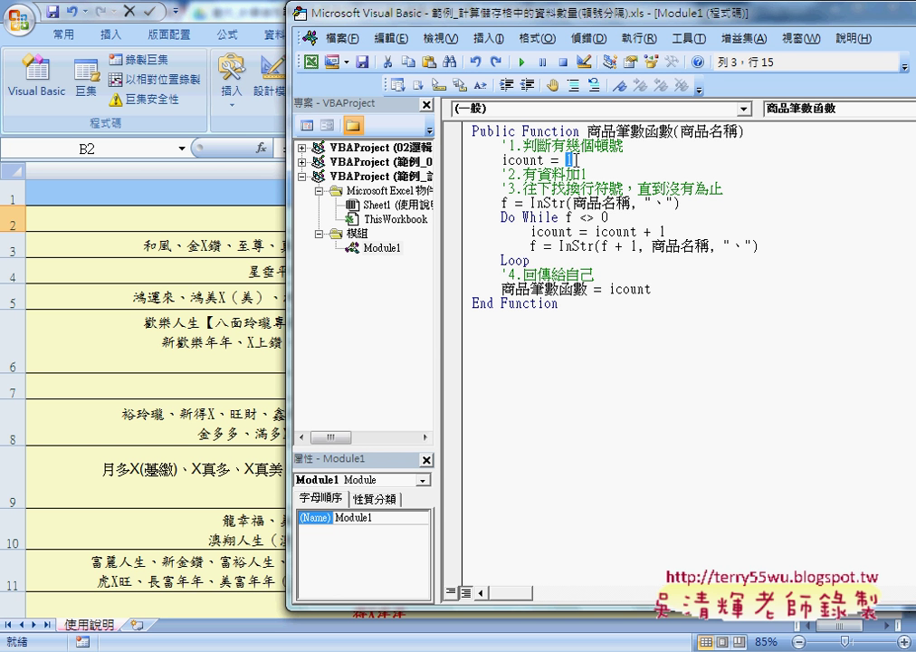
{"action": "double_click", "coordinate": [504, 203]}
{"action": "left_click_drag", "start_coordinate": [530, 203], "coordinate": [563, 204]}
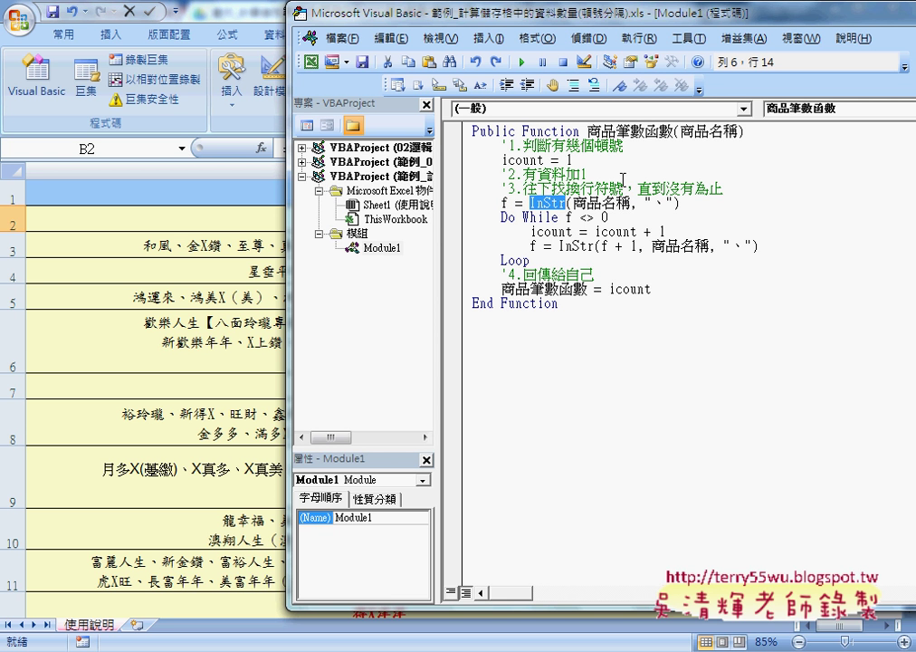
{"action": "left_click", "coordinate": [599, 203]}
{"action": "key", "text": "shift+F2"}
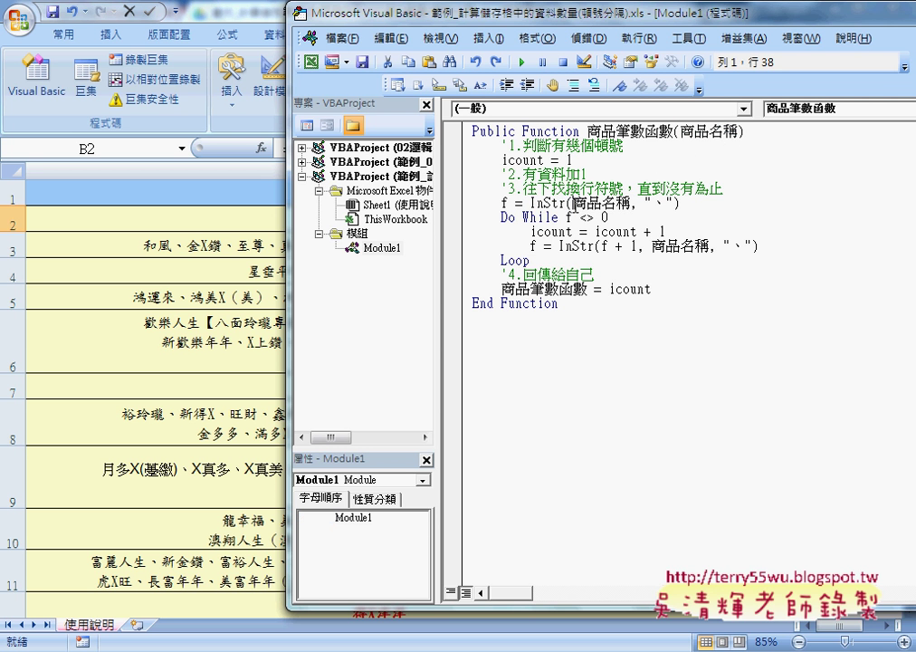
{"action": "key", "text": "ctrl+shift+F2"}
{"action": "key", "text": "Right"}
{"action": "key", "text": "Right"}
{"action": "key", "text": "shift+Right"}
{"action": "key", "text": "shift+Right"}
{"action": "key", "text": "shift+Right"}
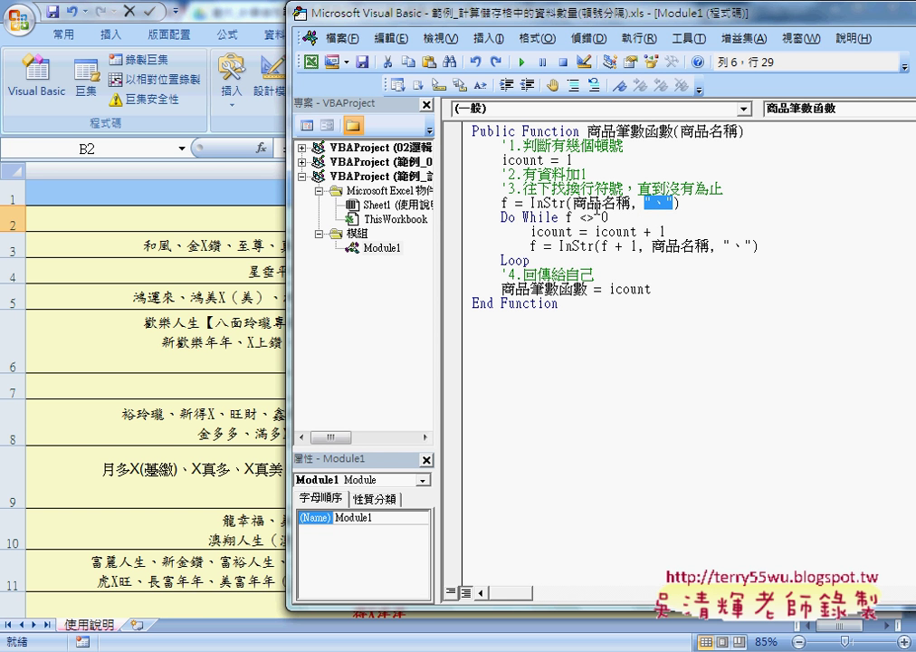
{"action": "left_click_drag", "start_coordinate": [530, 203], "coordinate": [563, 202]}
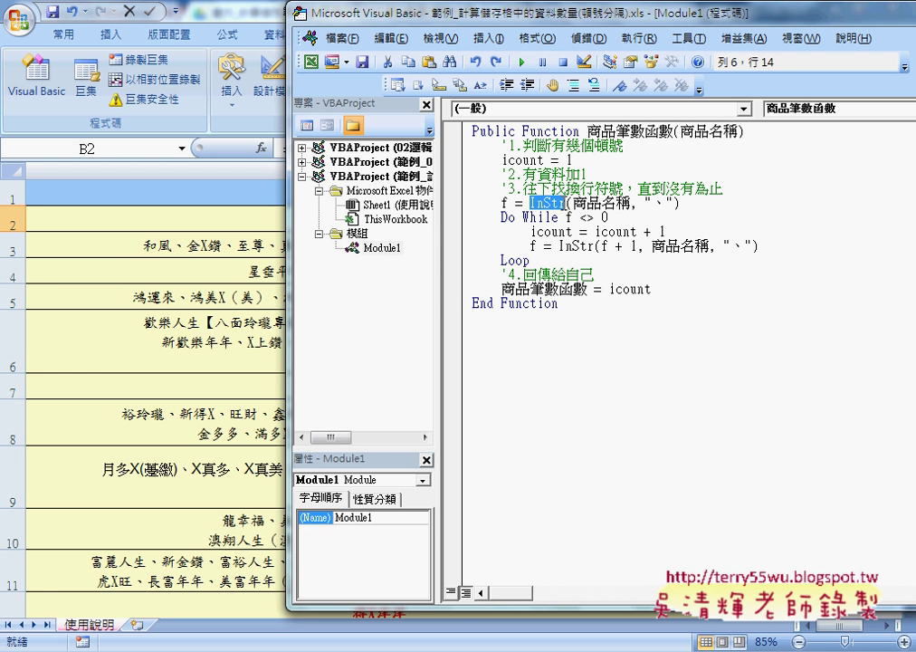
{"action": "left_click_drag", "start_coordinate": [509, 203], "coordinate": [502, 203]}
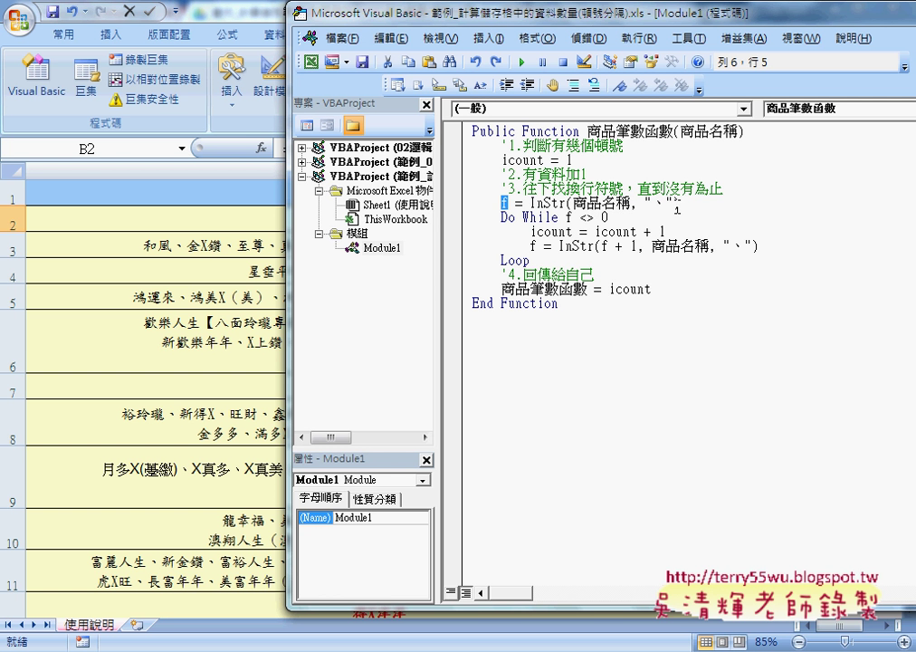
{"action": "left_click_drag", "start_coordinate": [679, 204], "coordinate": [500, 204]}
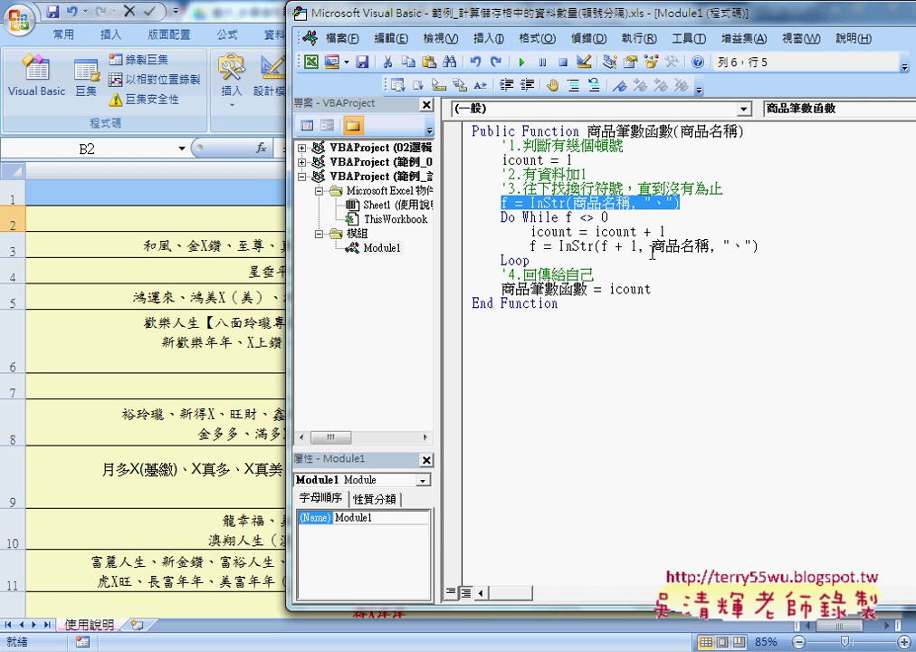
{"action": "left_click_drag", "start_coordinate": [502, 217], "coordinate": [558, 217]}
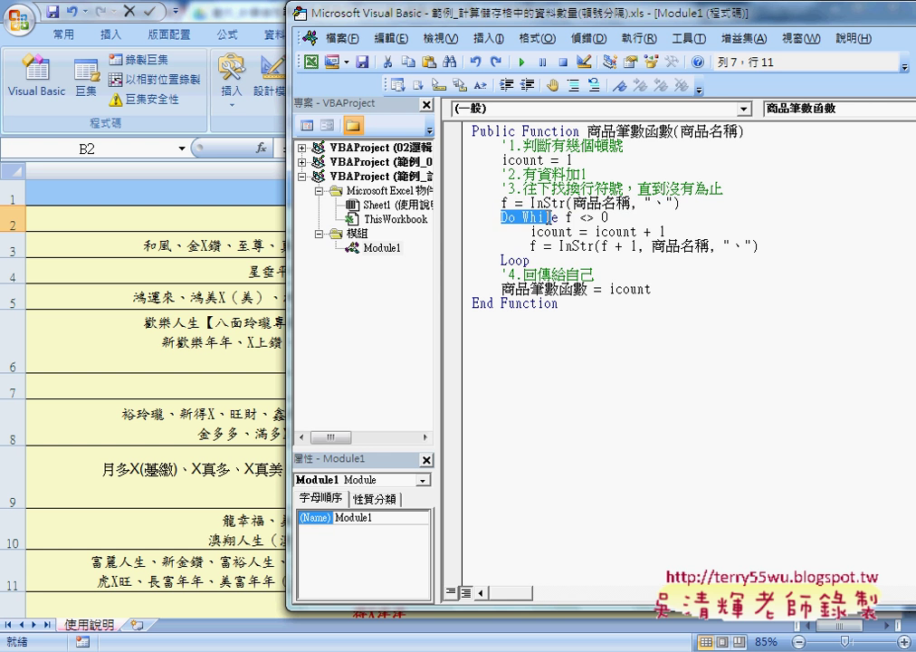
{"action": "left_click_drag", "start_coordinate": [501, 260], "coordinate": [529, 261]}
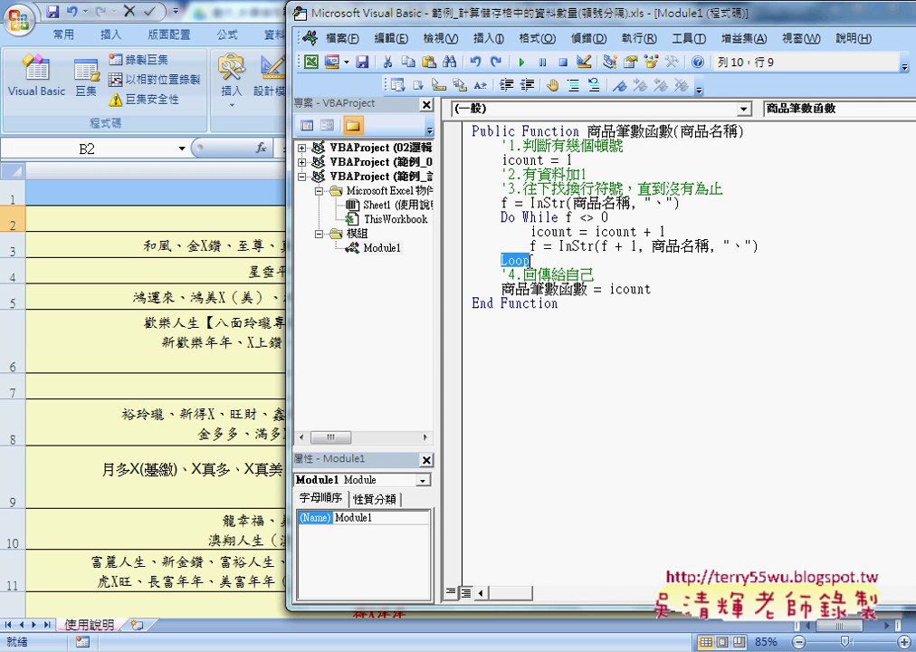
{"action": "double_click", "coordinate": [568, 218]}
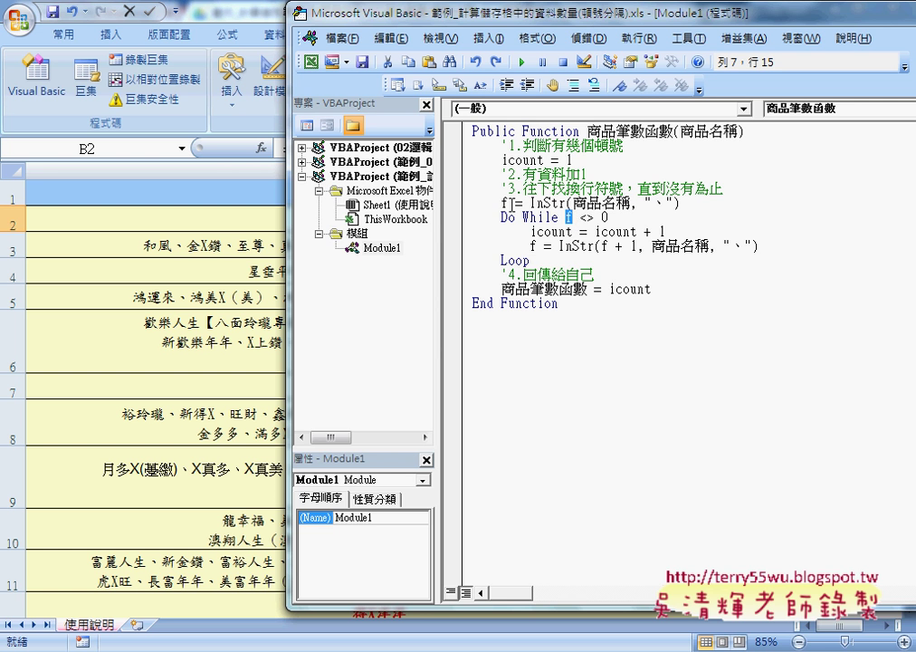
{"action": "double_click", "coordinate": [504, 203]}
{"action": "left_click_drag", "start_coordinate": [580, 218], "coordinate": [610, 218]}
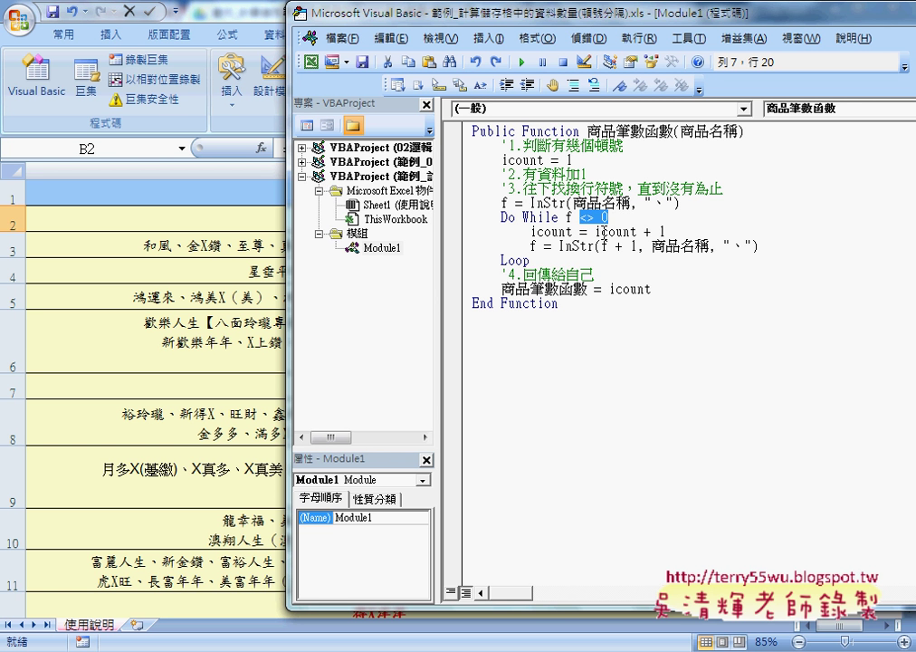
{"action": "left_click_drag", "start_coordinate": [594, 232], "coordinate": [669, 231]}
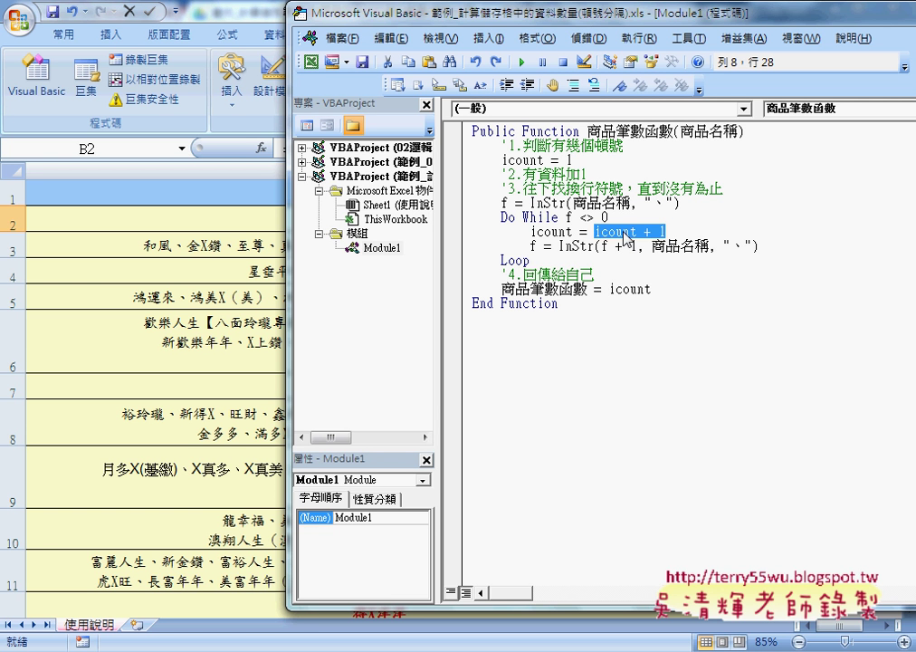
{"action": "left_click_drag", "start_coordinate": [572, 232], "coordinate": [531, 231]}
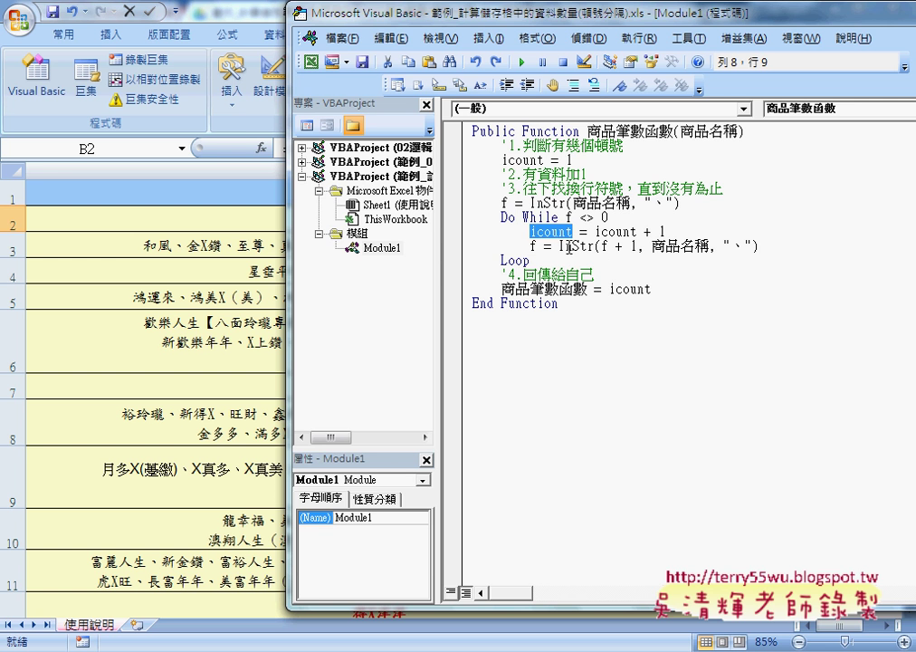
{"action": "left_click_drag", "start_coordinate": [675, 203], "coordinate": [645, 203]}
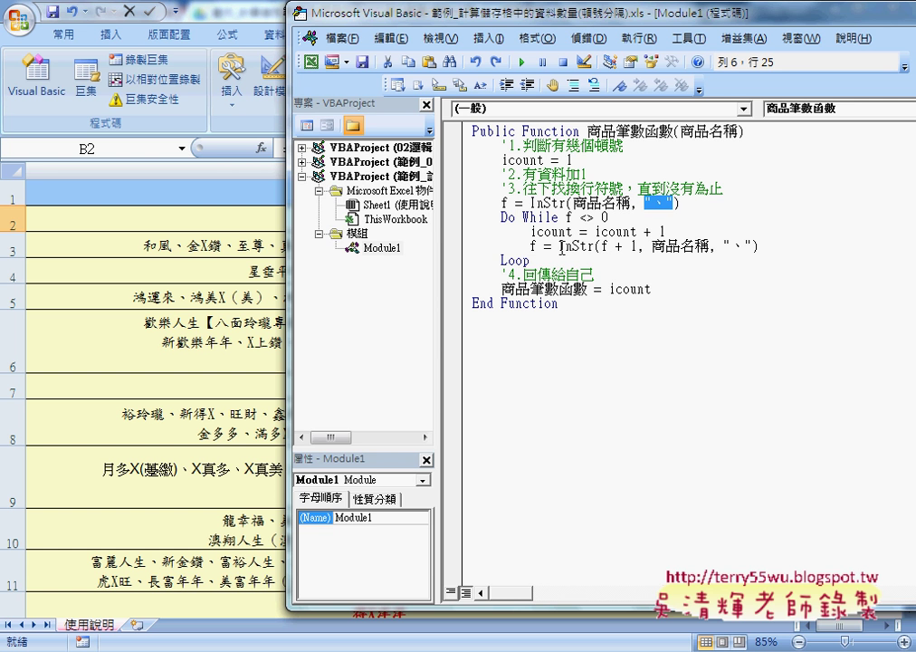
{"action": "left_click_drag", "start_coordinate": [558, 246], "coordinate": [594, 247]}
{"action": "double_click", "coordinate": [603, 247]}
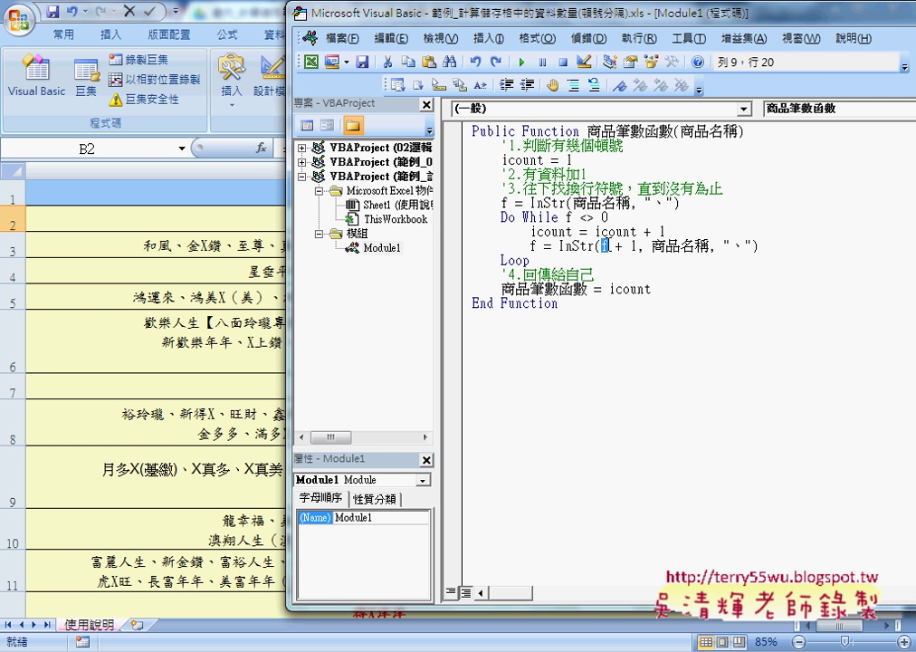
Step: Highlight the 商品名稱 search argument and the f <> 0 loop condition in the code
{"action": "left_click", "coordinate": [638, 246]}
{"action": "left_click_drag", "start_coordinate": [652, 245], "coordinate": [753, 245]}
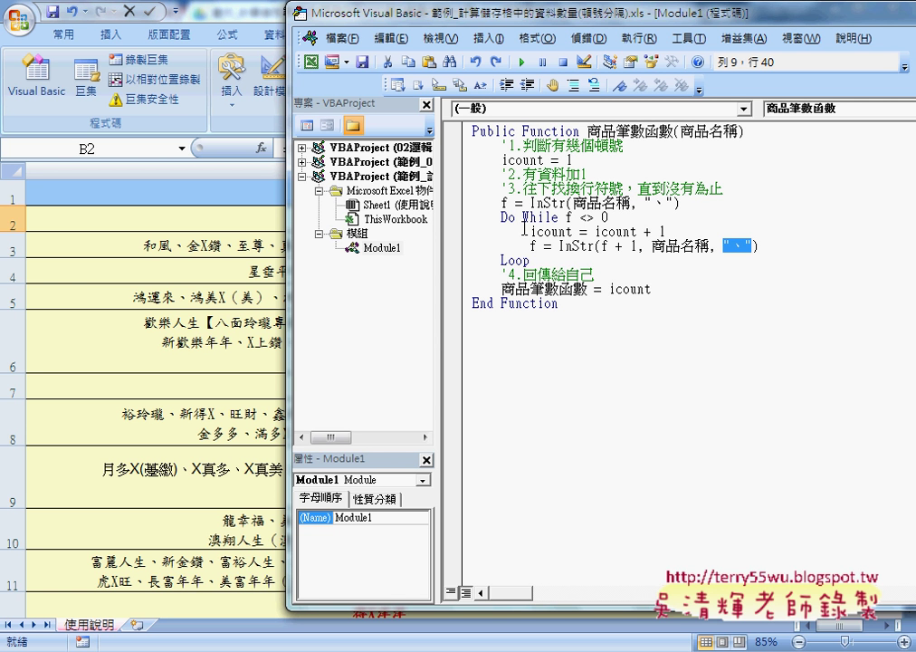
{"action": "left_click_drag", "start_coordinate": [565, 219], "coordinate": [612, 218]}
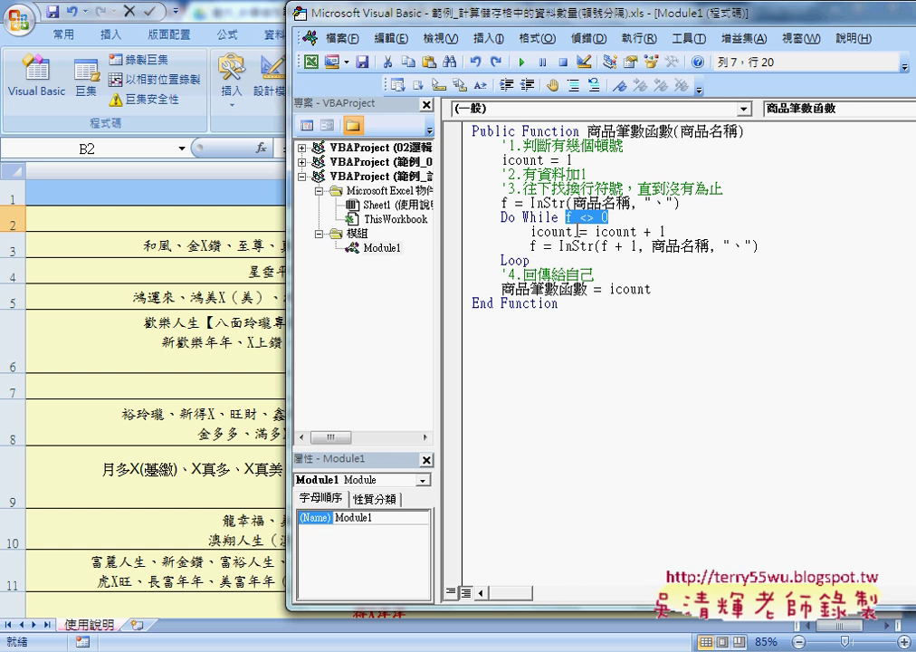
{"action": "left_click", "coordinate": [541, 270]}
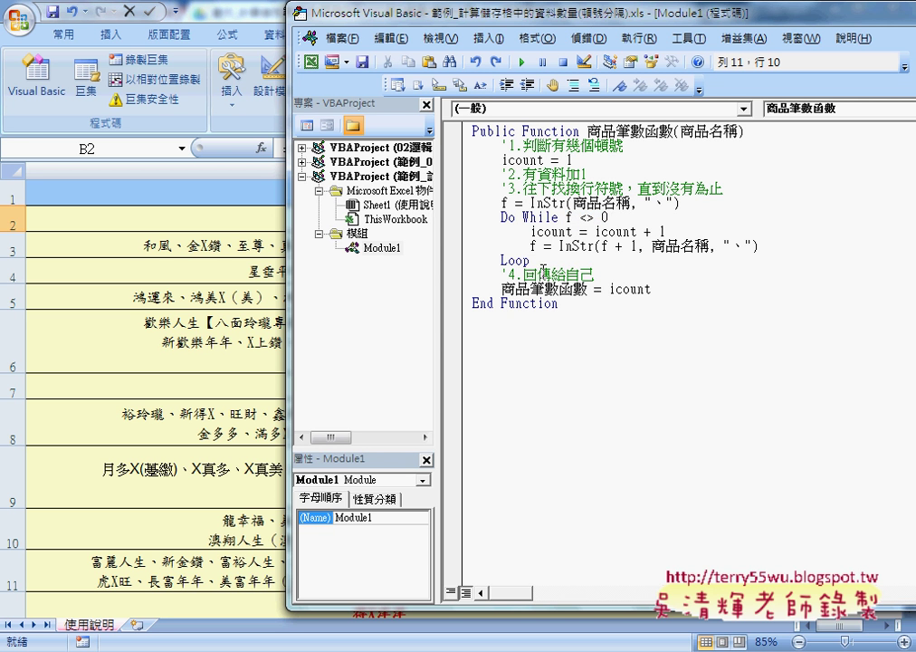
Step: Point out icount returned to 商品筆數函數, set a breakpoint on the first InStr line, and return to the sheet
{"action": "left_click_drag", "start_coordinate": [610, 290], "coordinate": [652, 289]}
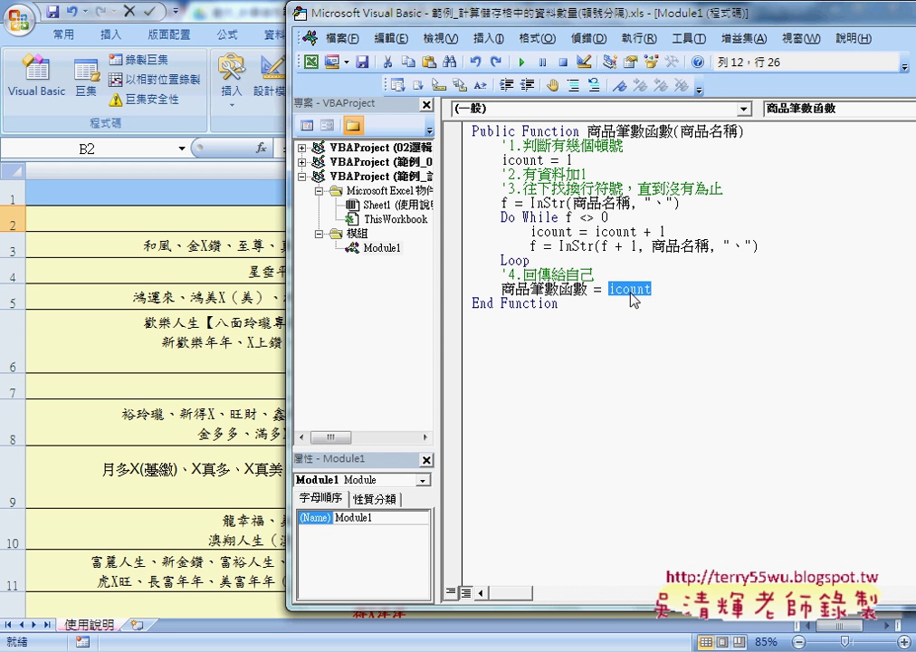
{"action": "left_click_drag", "start_coordinate": [500, 289], "coordinate": [588, 289]}
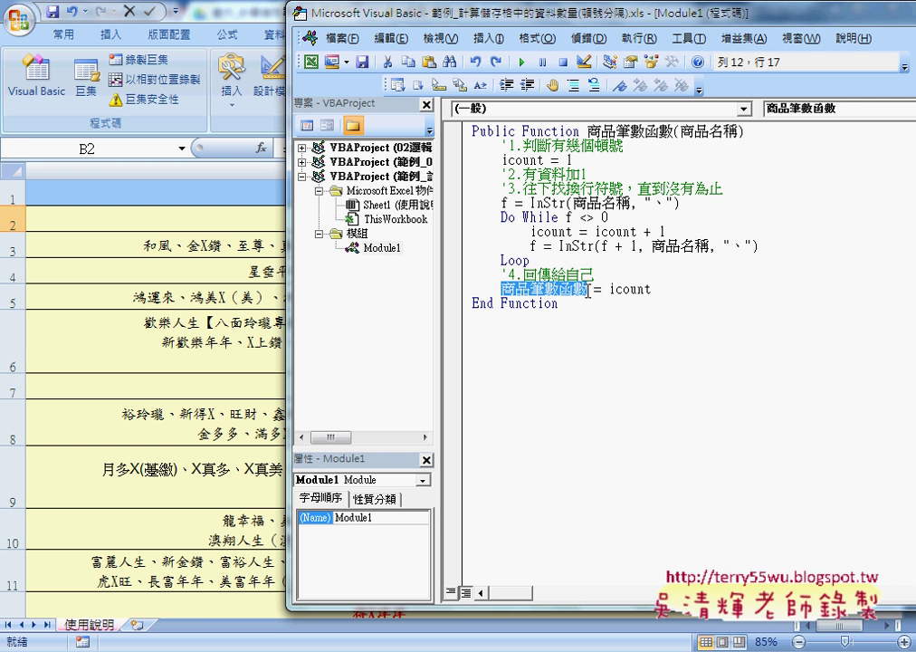
{"action": "left_click", "coordinate": [452, 203]}
{"action": "left_click", "coordinate": [264, 237]}
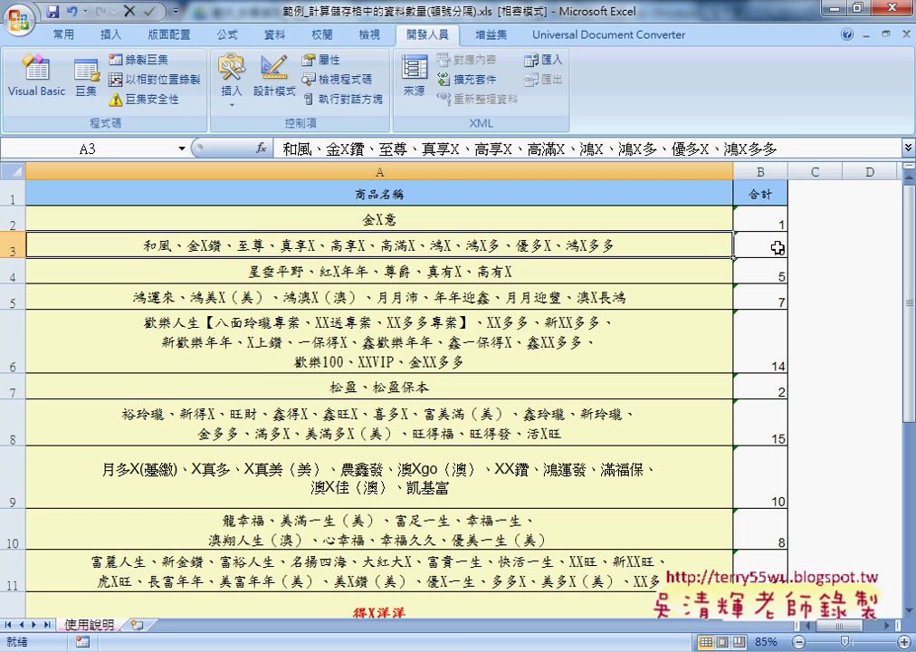
Step: Re-enter B3's =商品筆數函數(A3) formula so execution halts at the breakpoint
{"action": "left_click", "coordinate": [779, 247]}
{"action": "key", "text": "F2"}
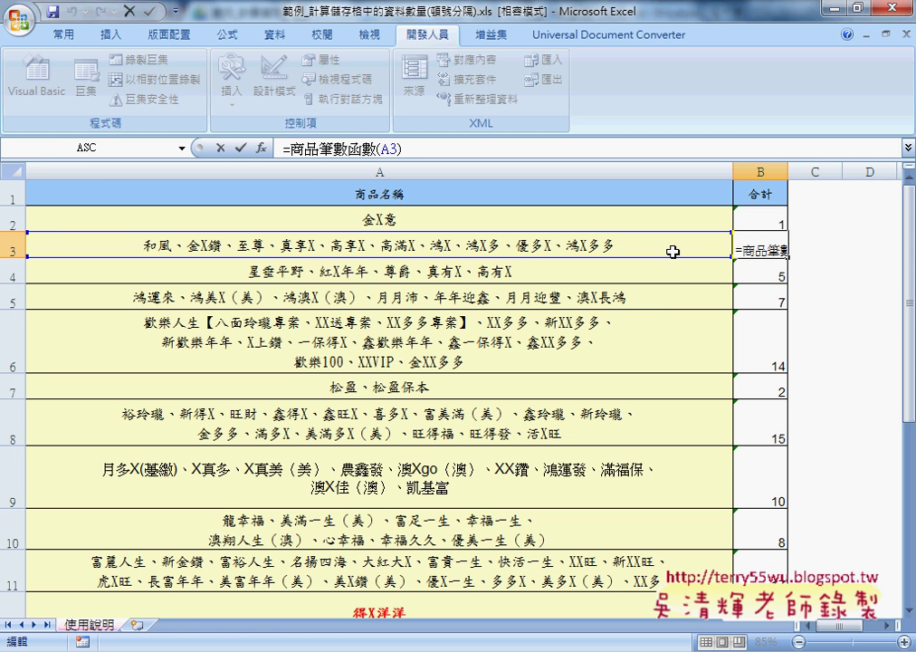
{"action": "key", "text": "Return"}
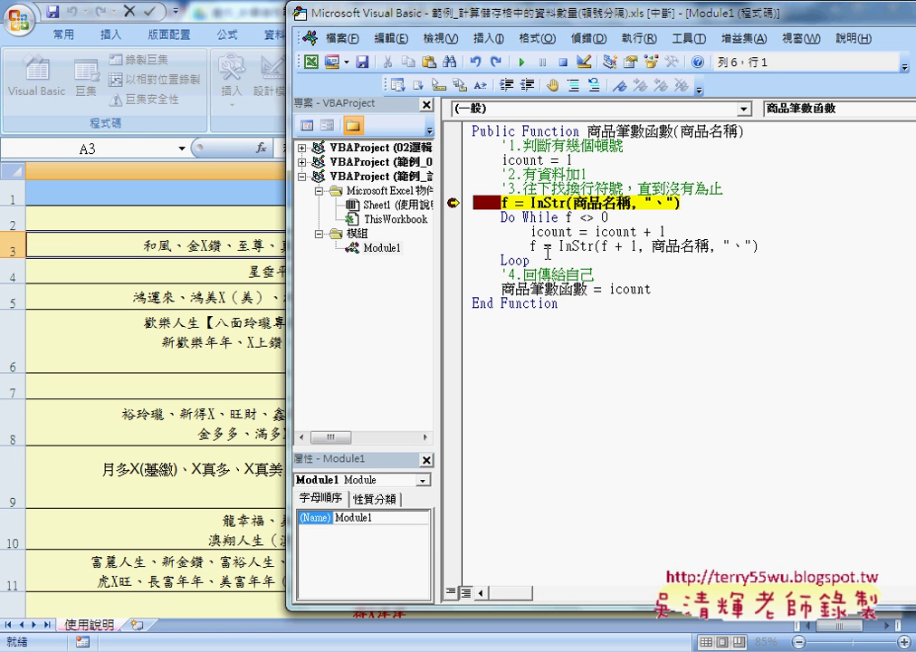
Step: Step through the first InStr search and icount increment, checking f and icount values
{"action": "mouse_move", "coordinate": [572, 214]}
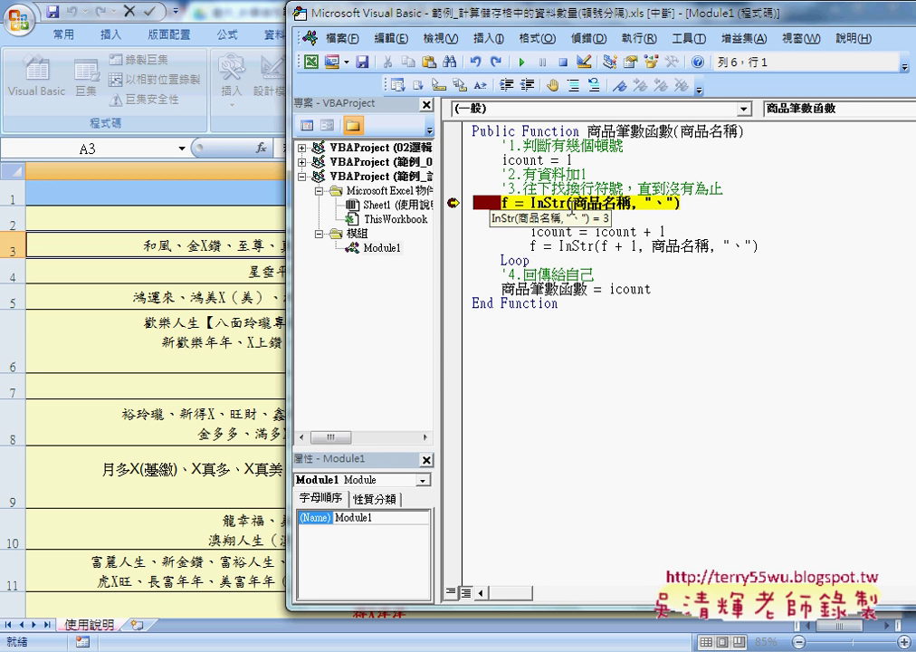
{"action": "key", "text": "F8"}
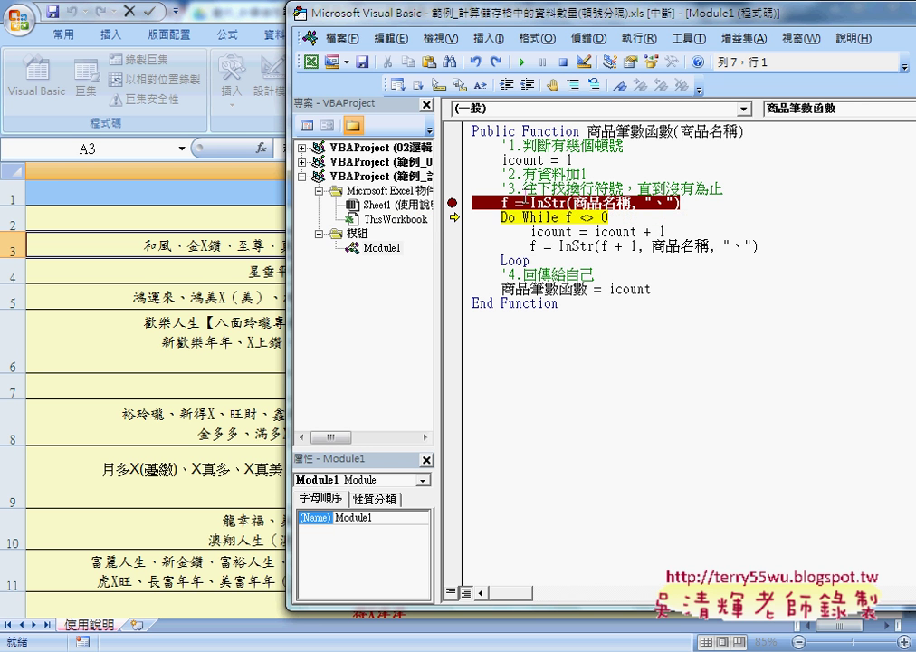
{"action": "mouse_move", "coordinate": [505, 203]}
{"action": "key", "text": "F8"}
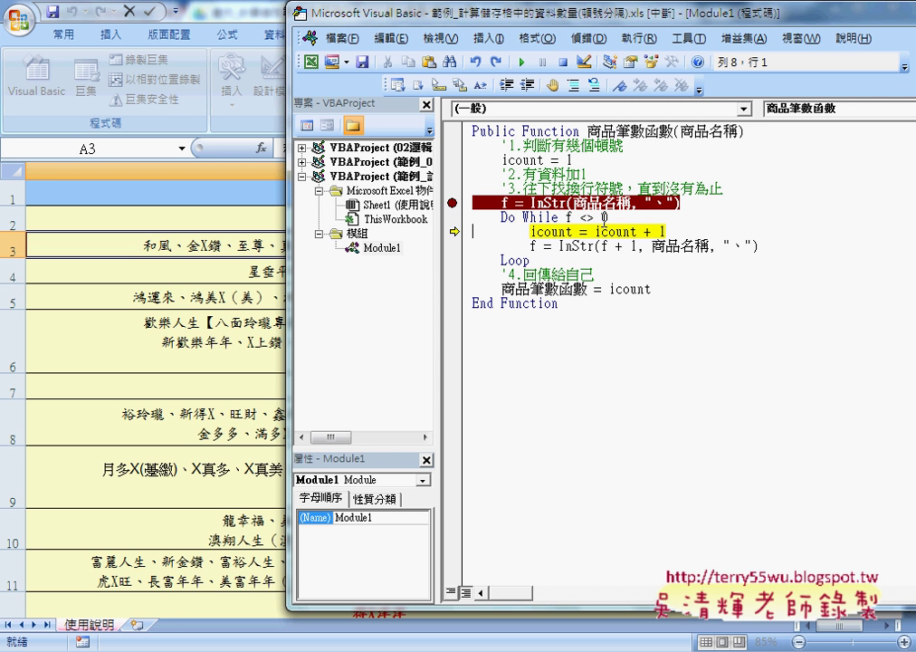
{"action": "mouse_move", "coordinate": [530, 161]}
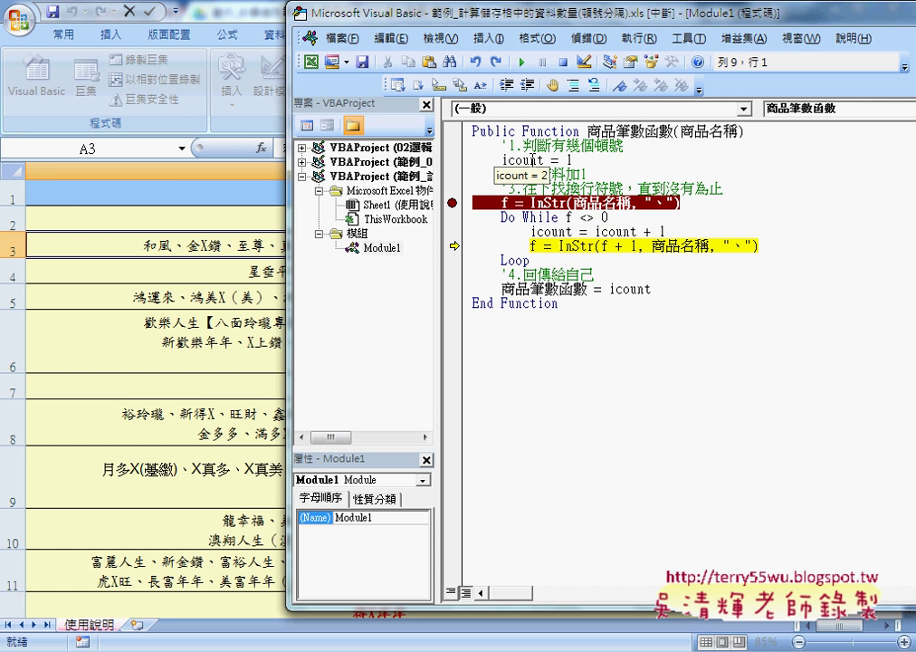
{"action": "key", "text": "F8"}
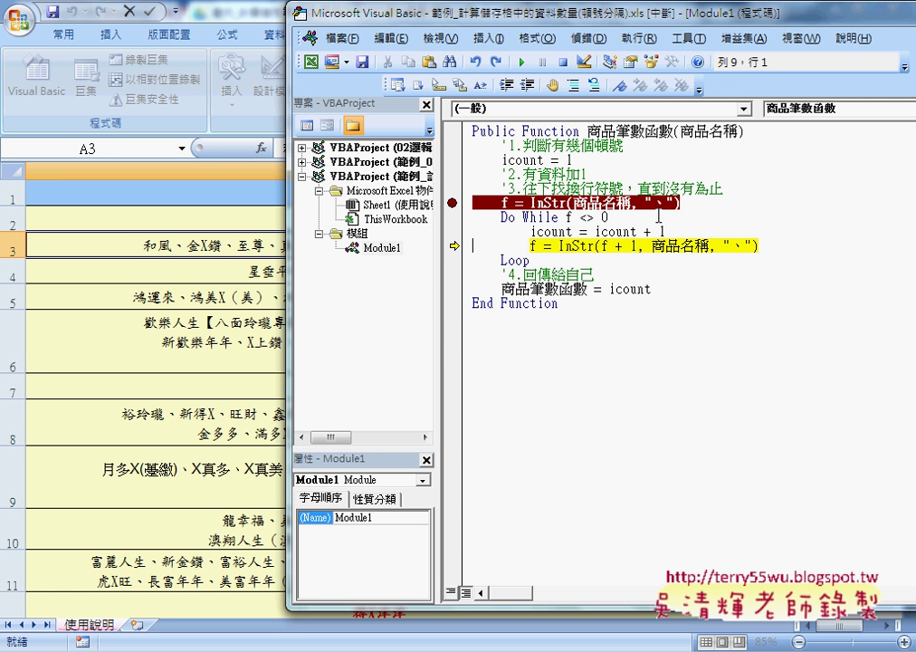
{"action": "mouse_move", "coordinate": [604, 245]}
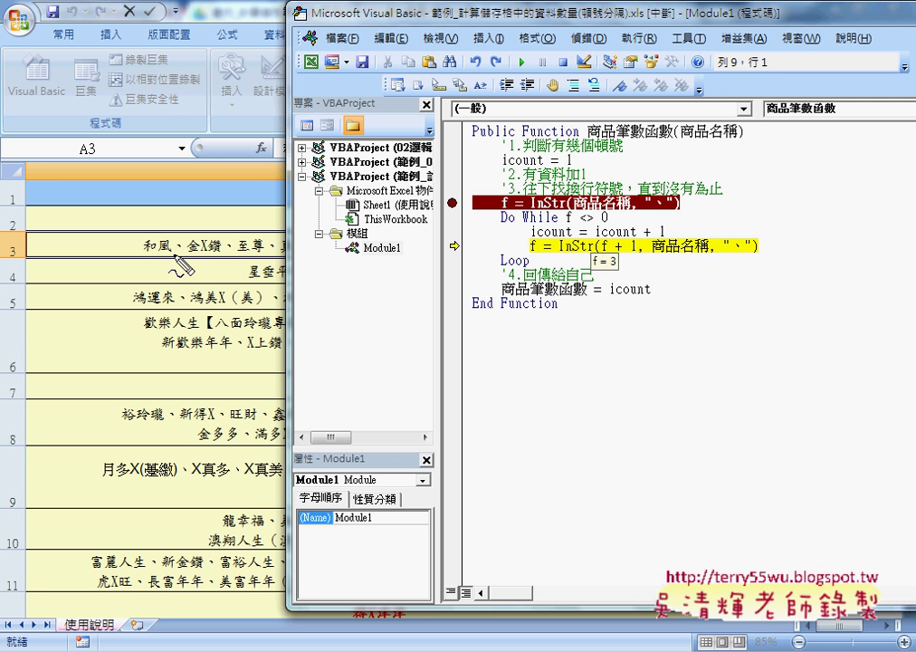
Step: Annotate A3 and the code: first 、 at position 3, so the next search starts at 3+1
{"action": "left_click_drag", "start_coordinate": [172, 255], "coordinate": [185, 255]}
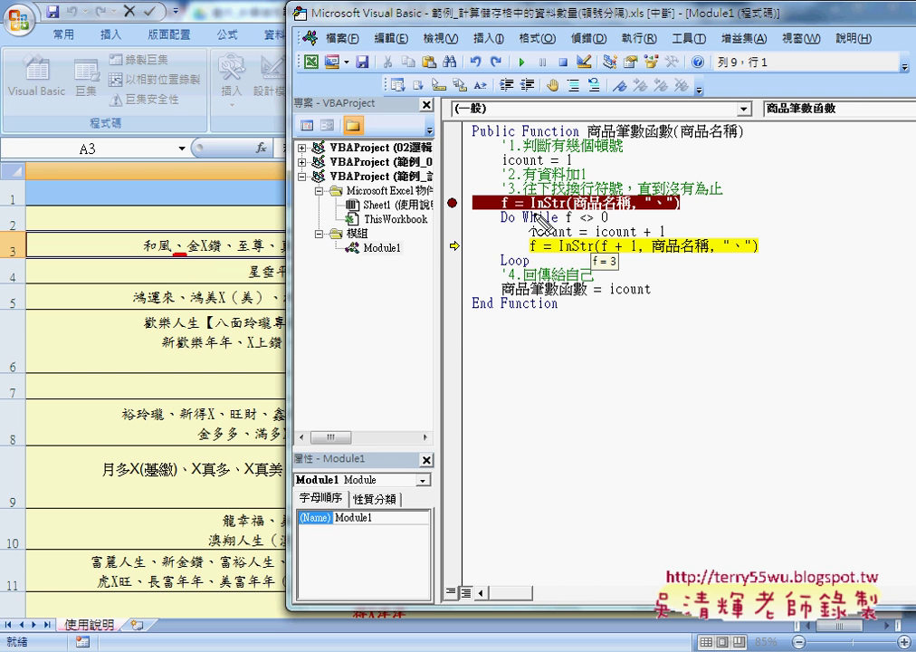
{"action": "left_click_drag", "start_coordinate": [536, 215], "coordinate": [518, 223]}
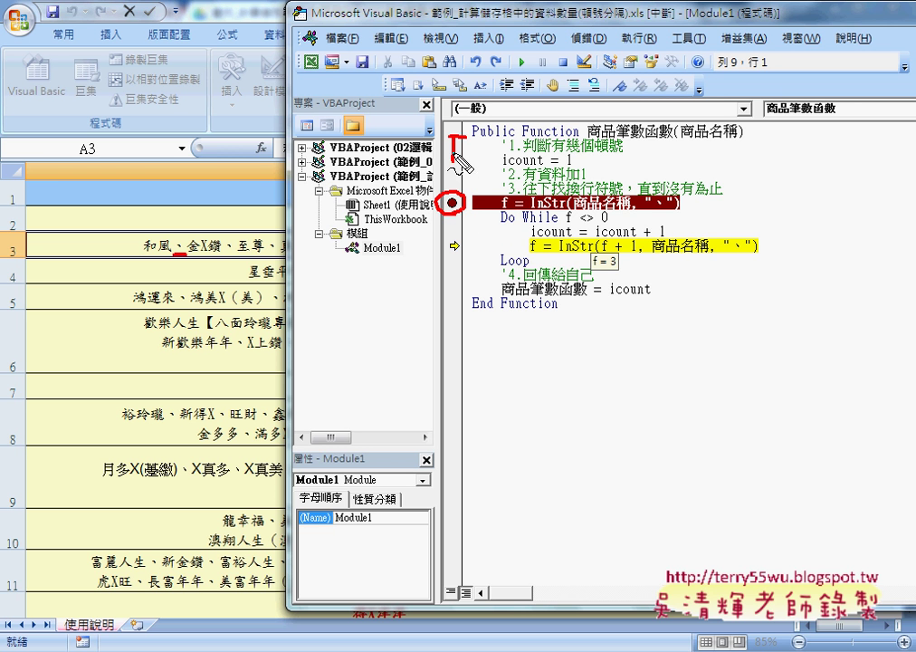
{"action": "left_click_drag", "start_coordinate": [494, 156], "coordinate": [478, 147]}
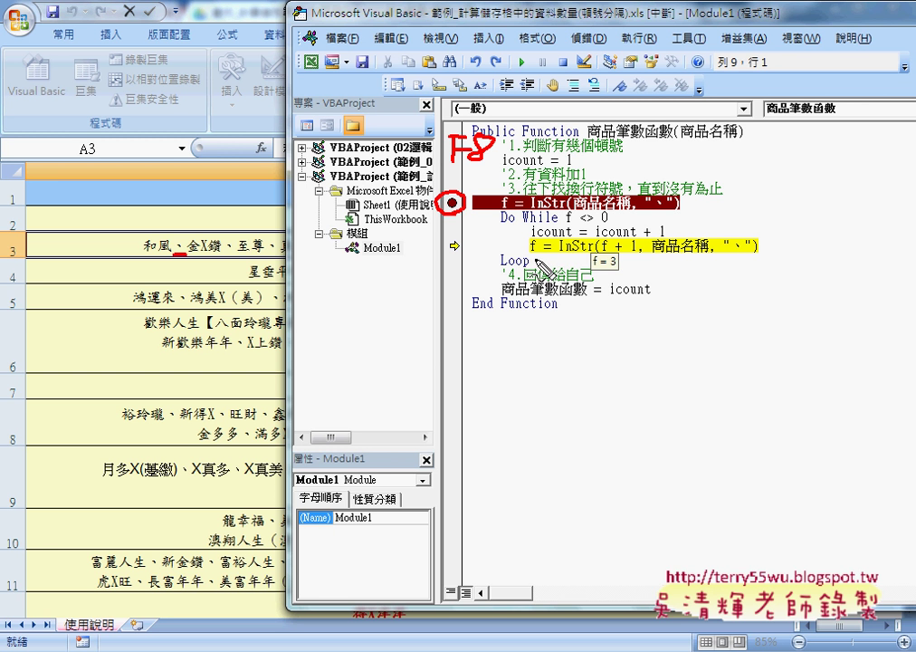
{"action": "left_click_drag", "start_coordinate": [597, 254], "coordinate": [633, 254]}
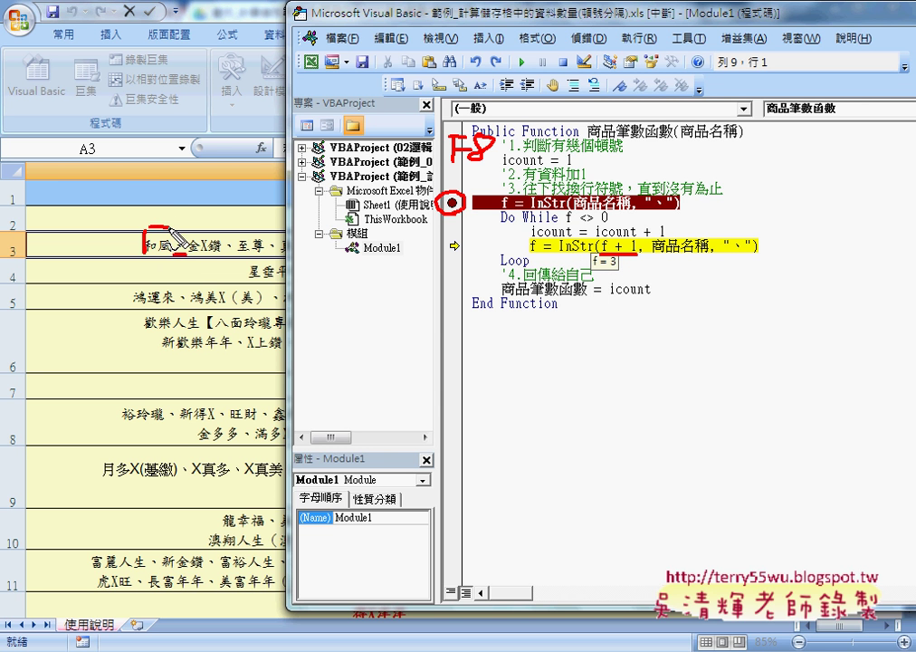
{"action": "left_click_drag", "start_coordinate": [145, 235], "coordinate": [168, 226]}
{"action": "mouse_move", "coordinate": [176, 182]}
{"action": "left_mouse_down"}
{"action": "mouse_move", "coordinate": [178, 202]}
{"action": "mouse_move", "coordinate": [204, 192]}
{"action": "mouse_move", "coordinate": [199, 199]}
{"action": "left_mouse_up"}
{"action": "mouse_move", "coordinate": [208, 181]}
{"action": "left_mouse_down"}
{"action": "mouse_move", "coordinate": [190, 258]}
{"action": "mouse_move", "coordinate": [238, 262]}
{"action": "left_mouse_up"}
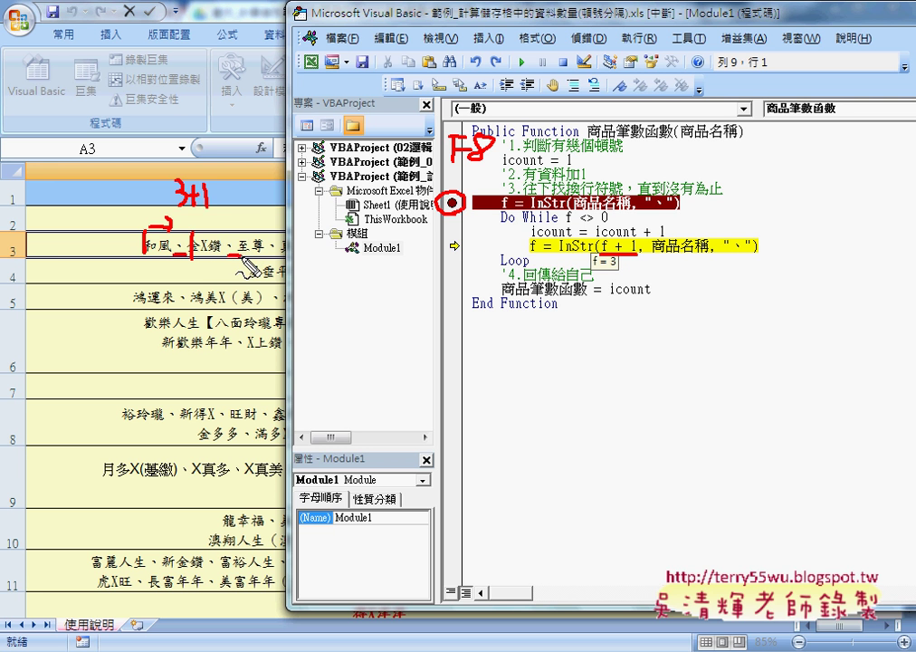
{"action": "key", "text": "Escape"}
Step: Step repeatedly through the Do While loop until f holds 29 at the icount increment
{"action": "key", "text": "F8"}
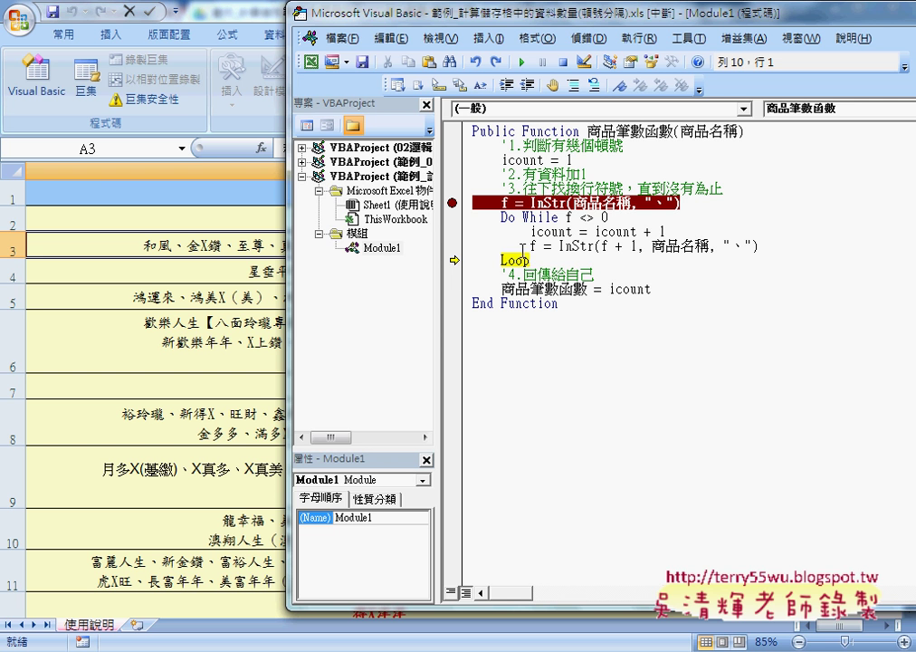
{"action": "mouse_move", "coordinate": [534, 244]}
{"action": "key", "text": "F8"}
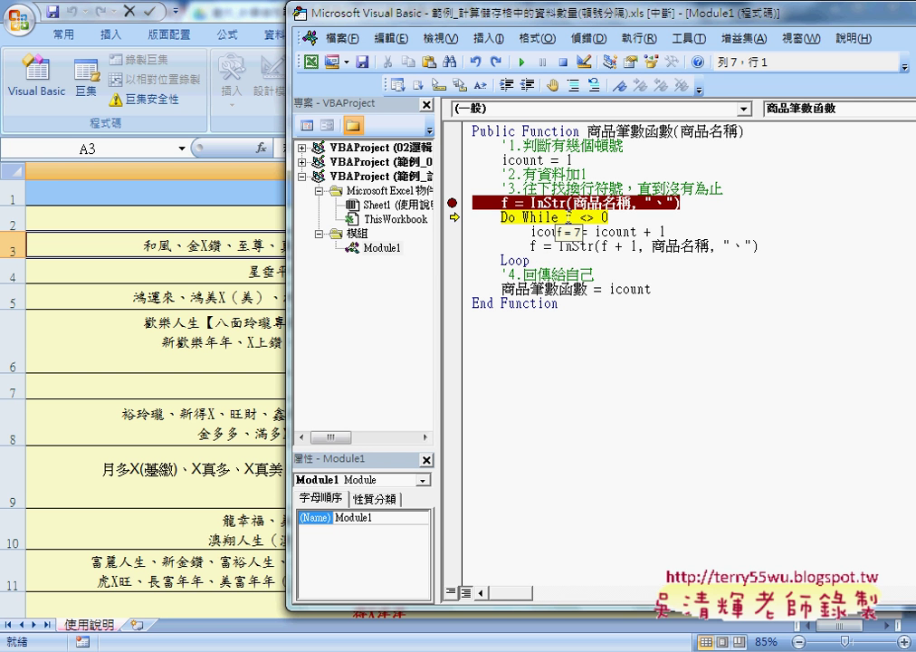
{"action": "key", "text": "F8"}
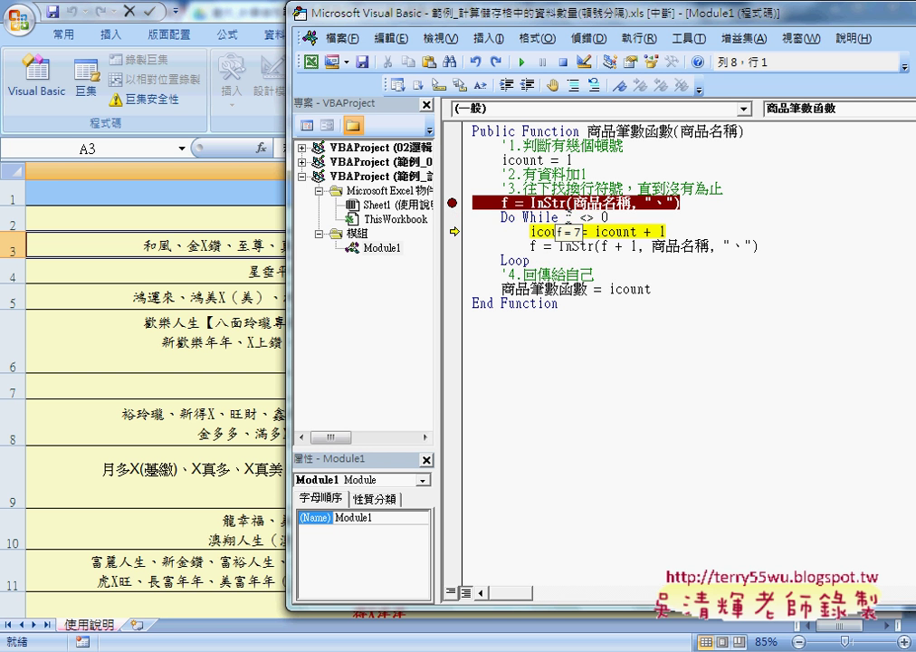
{"action": "key", "text": "F8"}
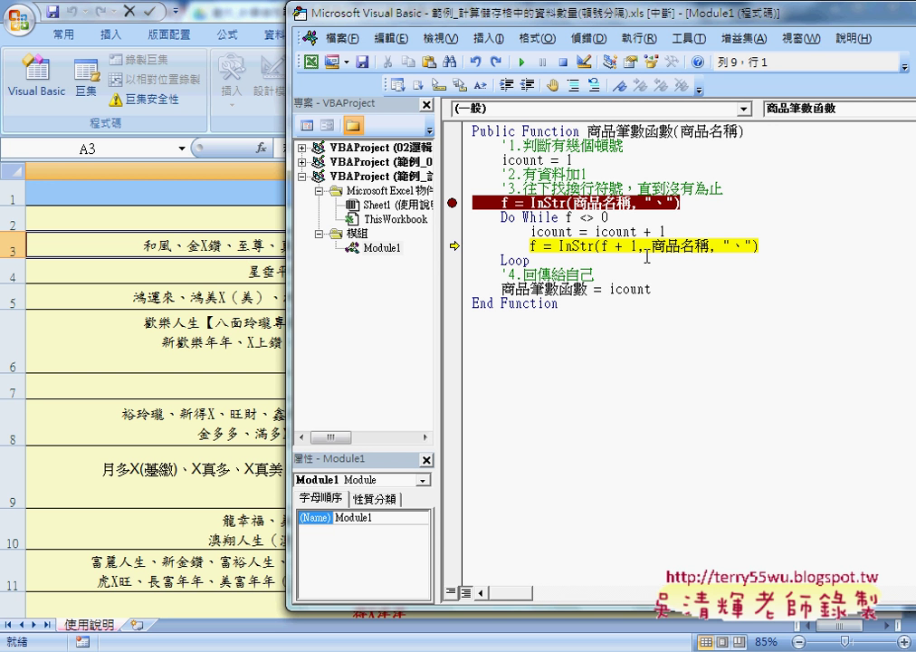
{"action": "key", "text": "F8"}
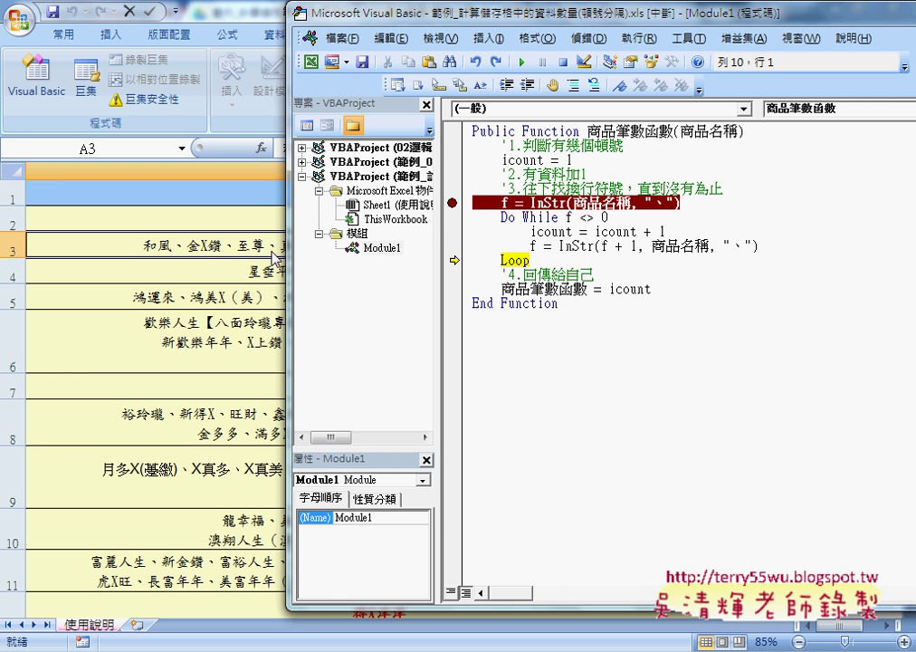
{"action": "key", "text": "F8"}
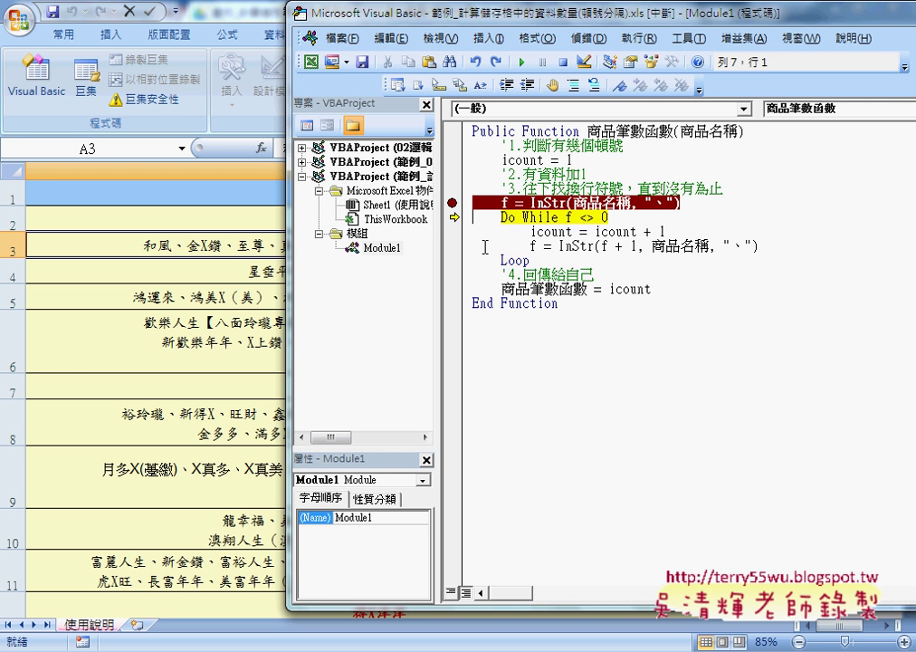
{"action": "key", "text": "F8"}
{"action": "key", "text": "F8"}
{"action": "key", "text": "F8"}
{"action": "key", "text": "F8"}
{"action": "key", "text": "F8"}
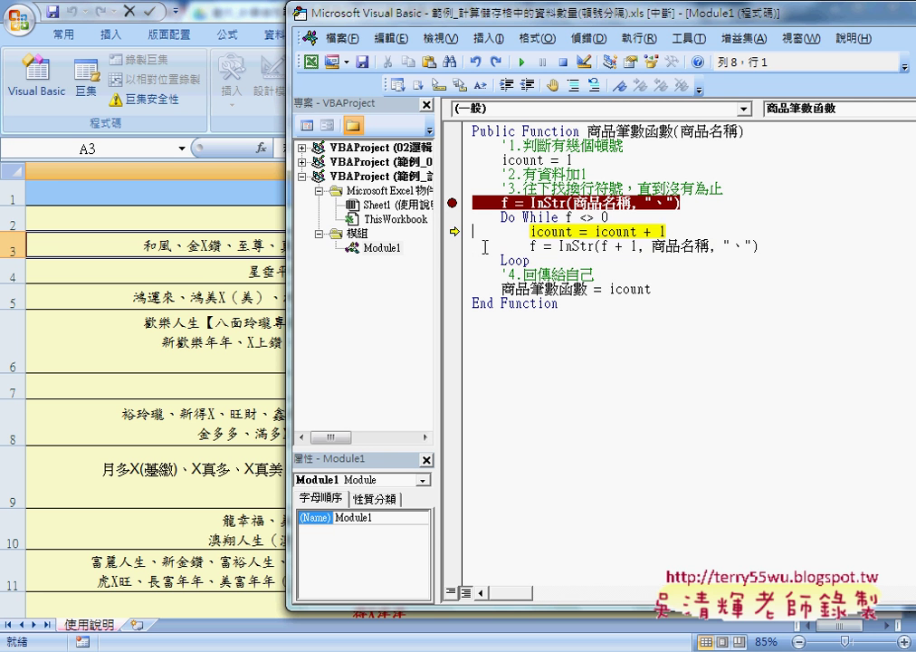
{"action": "key", "text": "F8"}
{"action": "key", "text": "F8"}
{"action": "key", "text": "F8"}
{"action": "key", "text": "F8"}
{"action": "key", "text": "F8"}
{"action": "key", "text": "F8"}
{"action": "key", "text": "F8"}
{"action": "key", "text": "F8"}
{"action": "key", "text": "F8"}
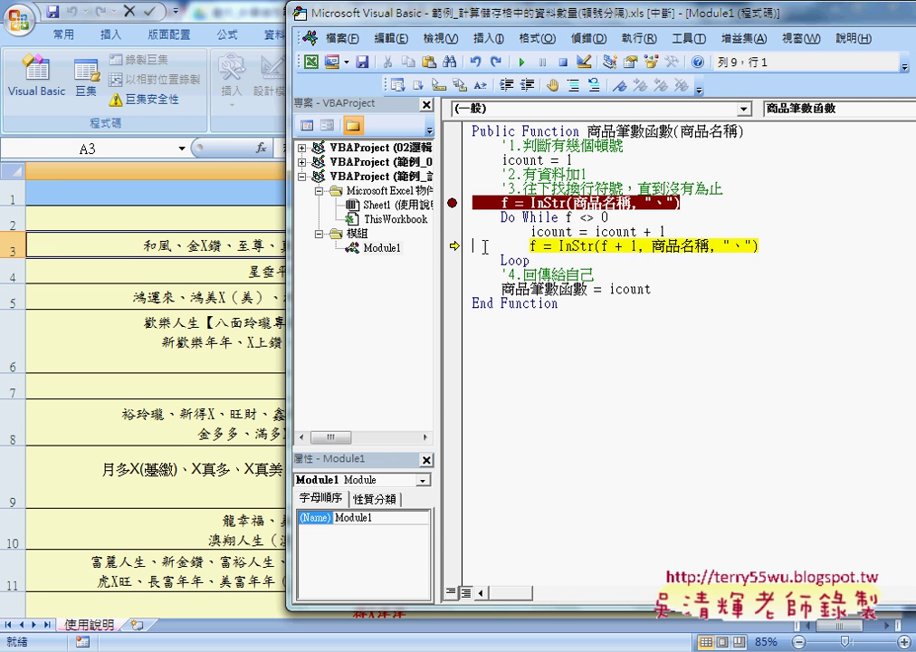
{"action": "key", "text": "F8"}
{"action": "key", "text": "F8"}
{"action": "key", "text": "F8"}
{"action": "key", "text": "F8"}
{"action": "key", "text": "F8"}
{"action": "key", "text": "F8"}
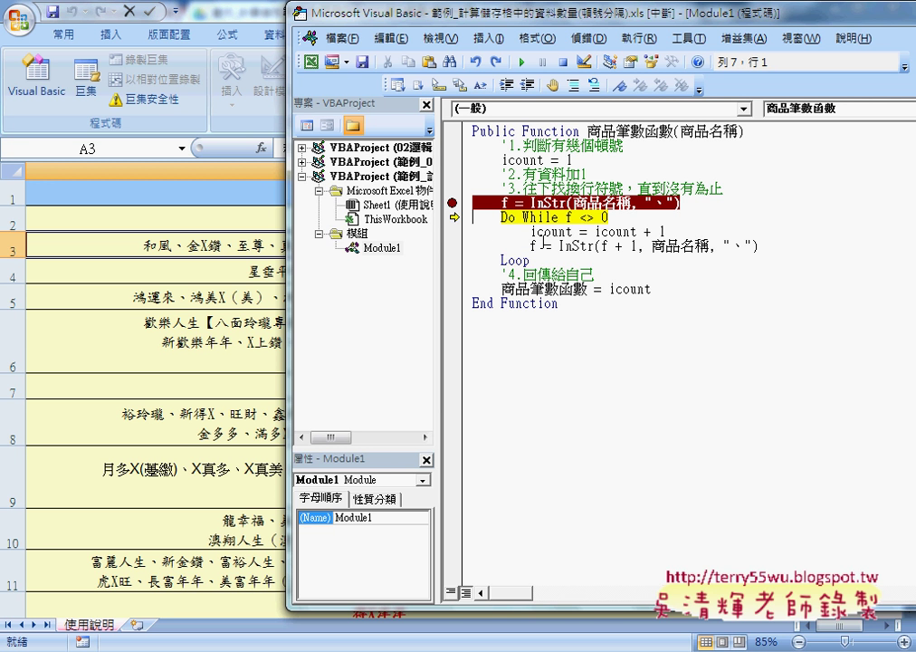
{"action": "key", "text": "F8"}
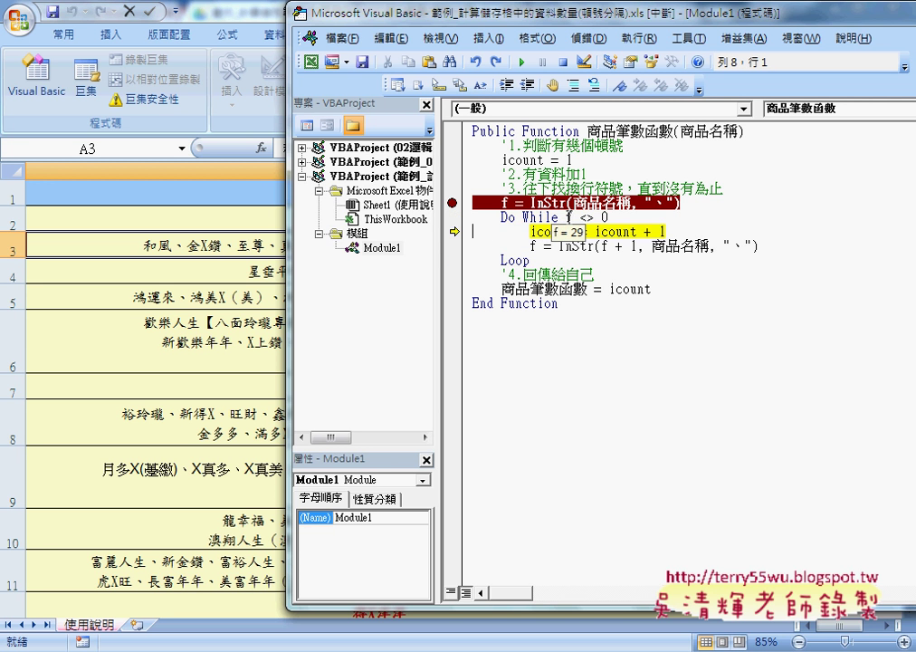
Step: Step through the final loop pass and check f's value in the loop condition
{"action": "key", "text": "F8"}
{"action": "key", "text": "F8"}
{"action": "key", "text": "F8"}
{"action": "key", "text": "F8"}
{"action": "key", "text": "F8"}
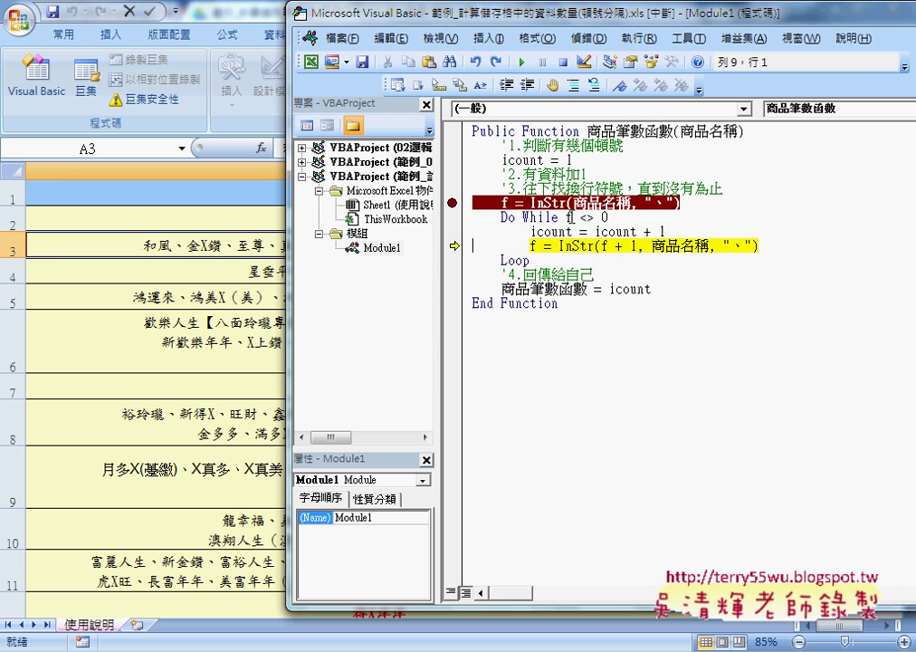
{"action": "key", "text": "F8"}
{"action": "key", "text": "F8"}
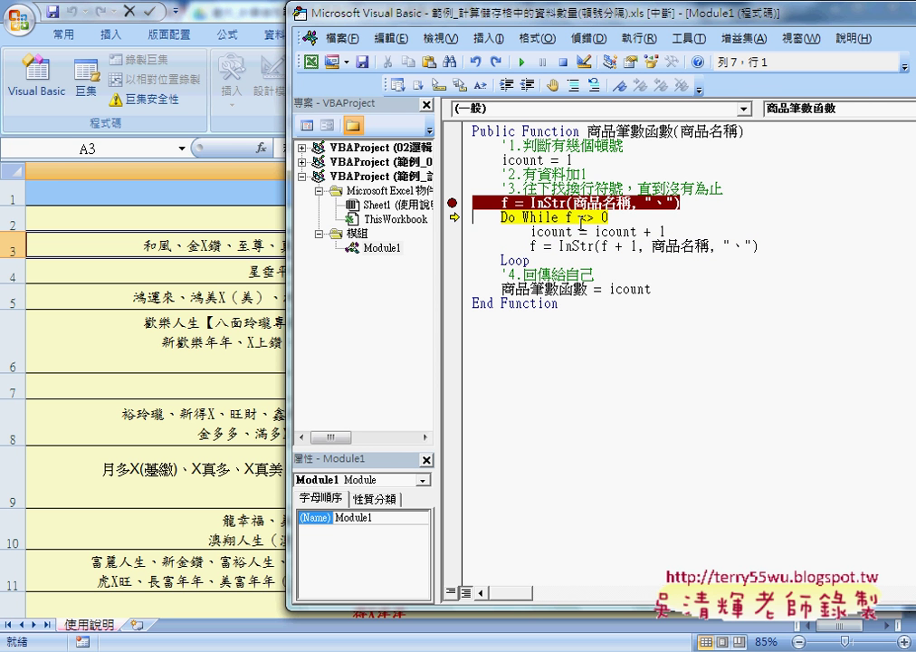
{"action": "mouse_move", "coordinate": [568, 218]}
{"action": "double_click", "coordinate": [568, 218]}
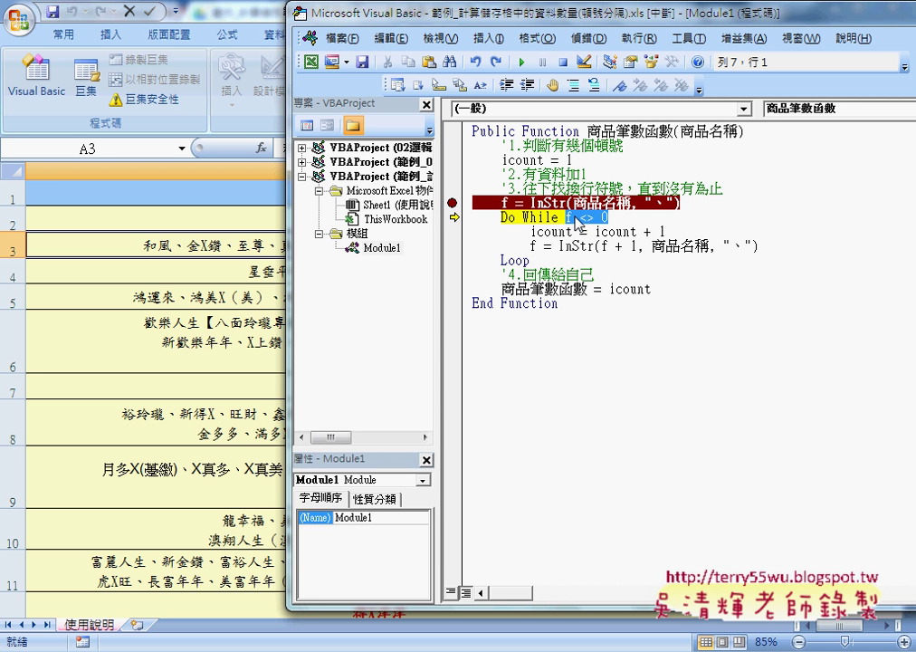
{"action": "mouse_move", "coordinate": [577, 224]}
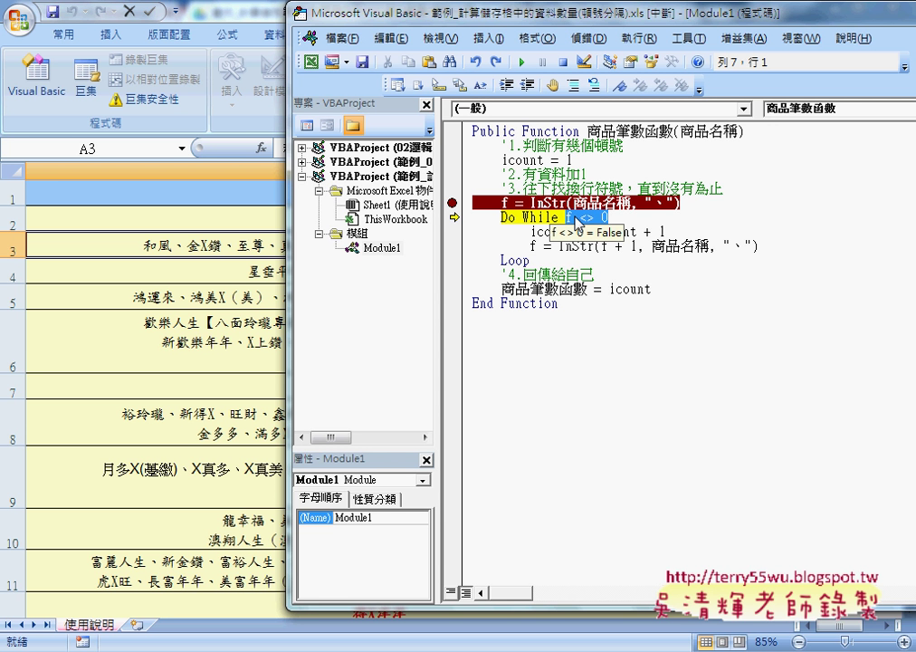
Step: Step past the loop to return icount 10, resume to the next call, and shift the editor left
{"action": "key", "text": "F8"}
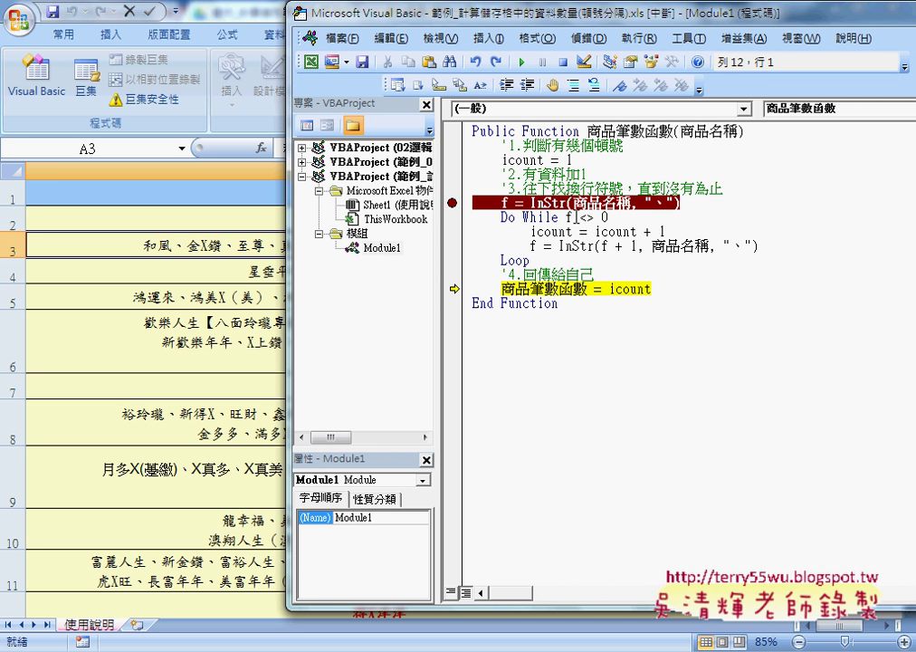
{"action": "mouse_move", "coordinate": [632, 289]}
{"action": "mouse_move", "coordinate": [566, 289]}
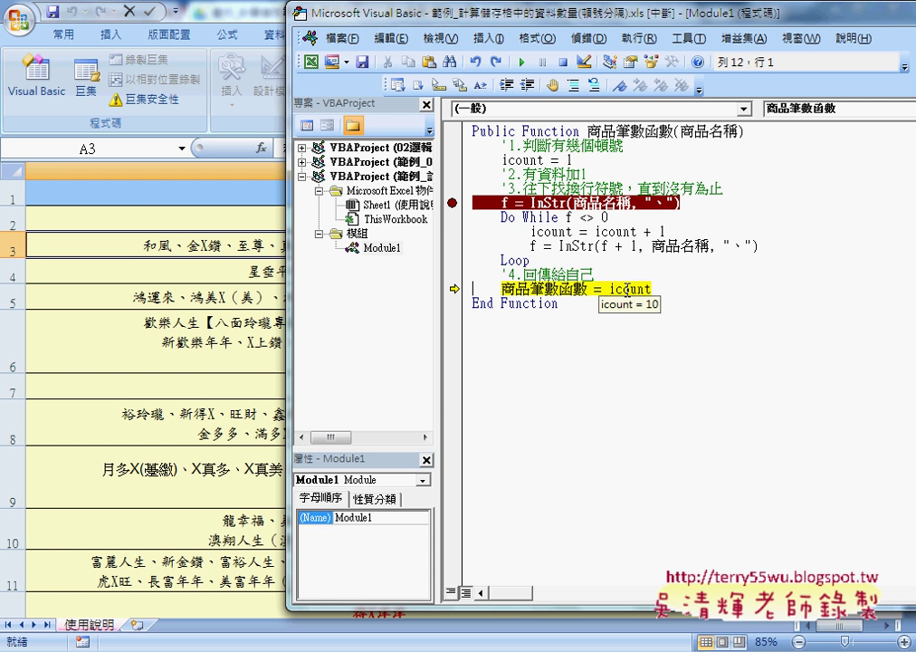
{"action": "key", "text": "F8"}
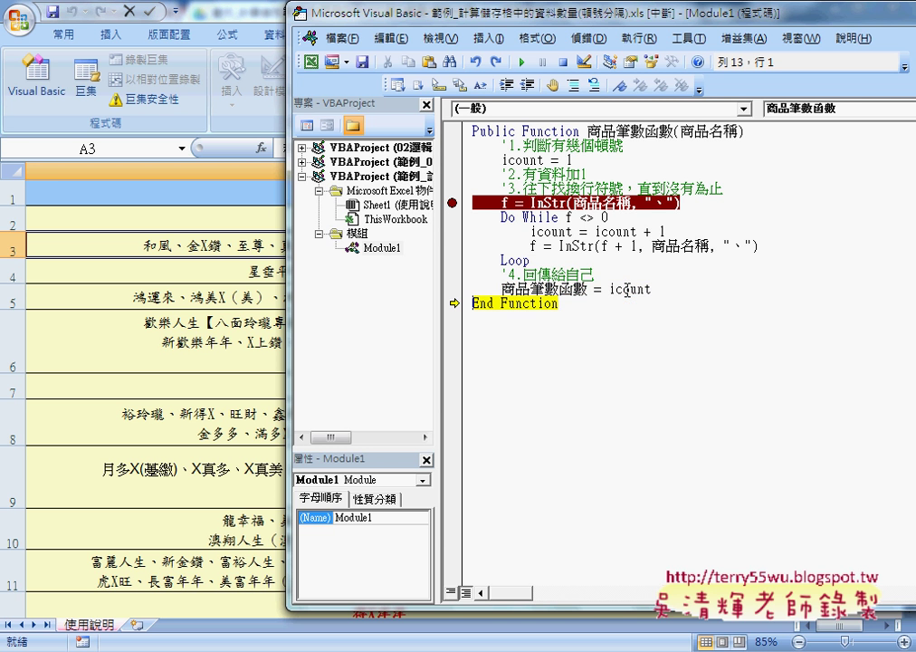
{"action": "key", "text": "F5"}
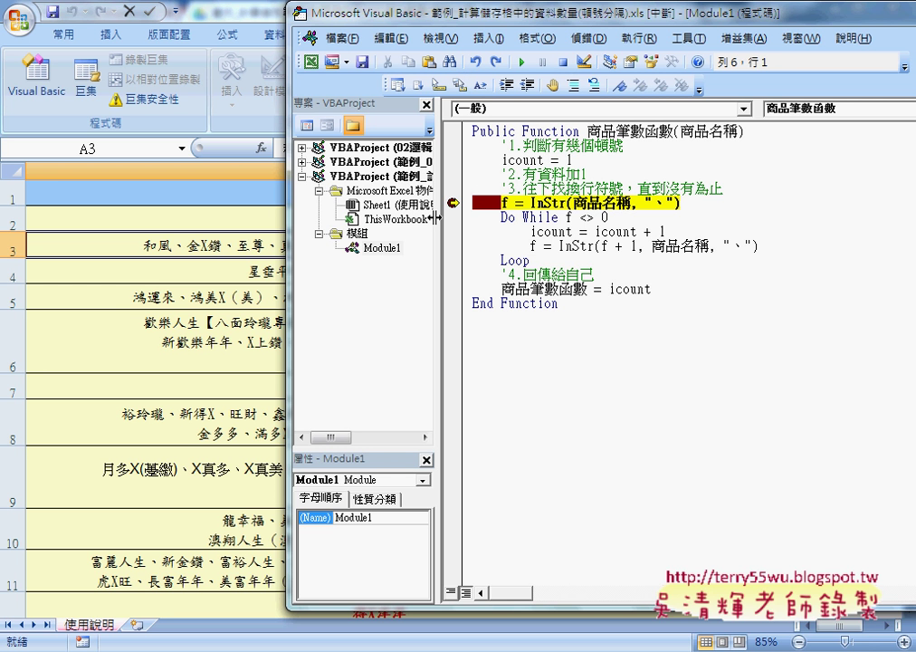
{"action": "left_click_drag", "start_coordinate": [544, 14], "coordinate": [322, 20]}
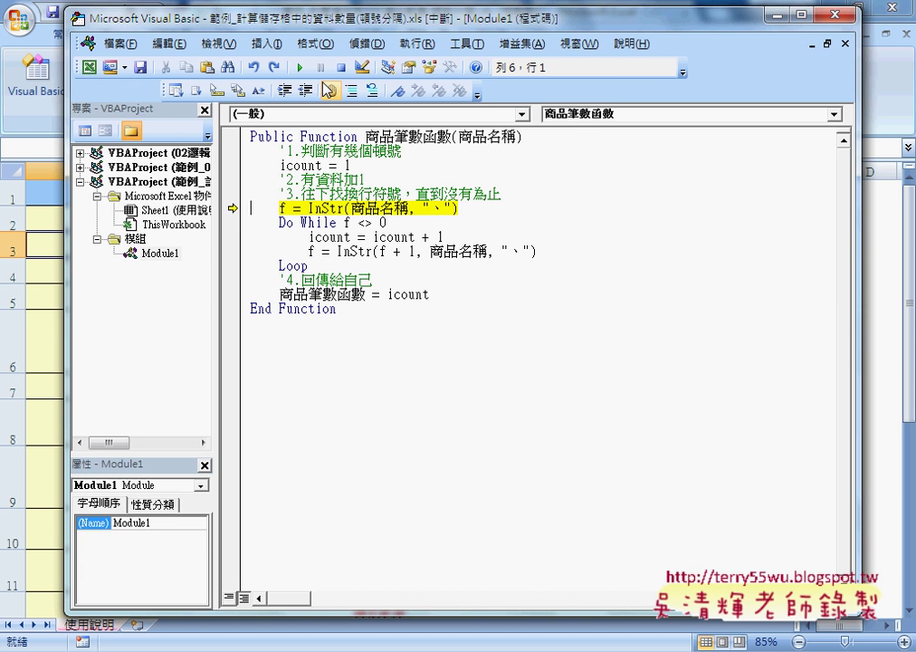
Step: Resume the function, return to the sheet, and fill B3's count formula down to B4
{"action": "left_click", "coordinate": [300, 67]}
{"action": "key", "text": "alt+F11"}
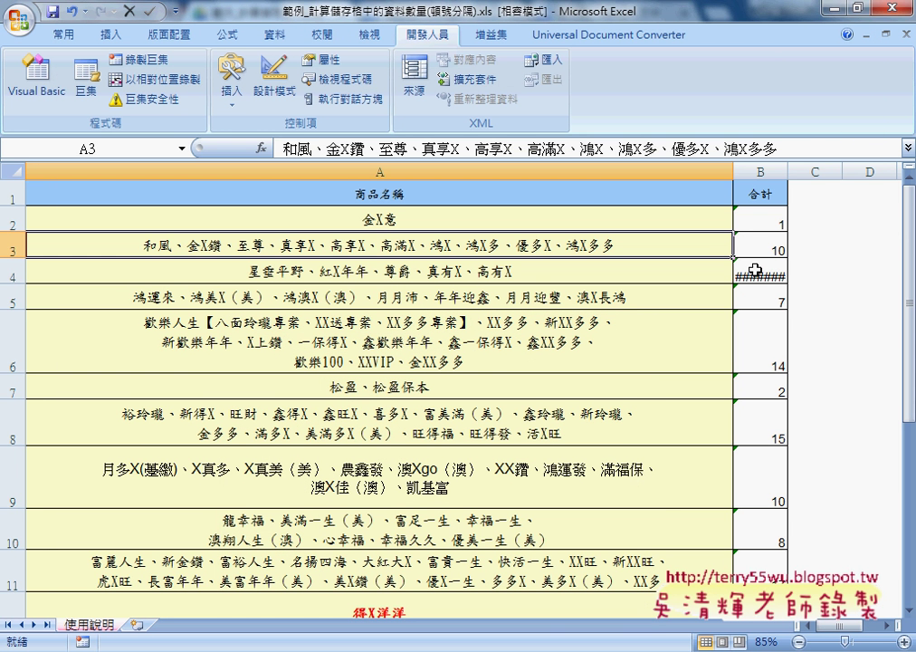
{"action": "left_click", "coordinate": [761, 243]}
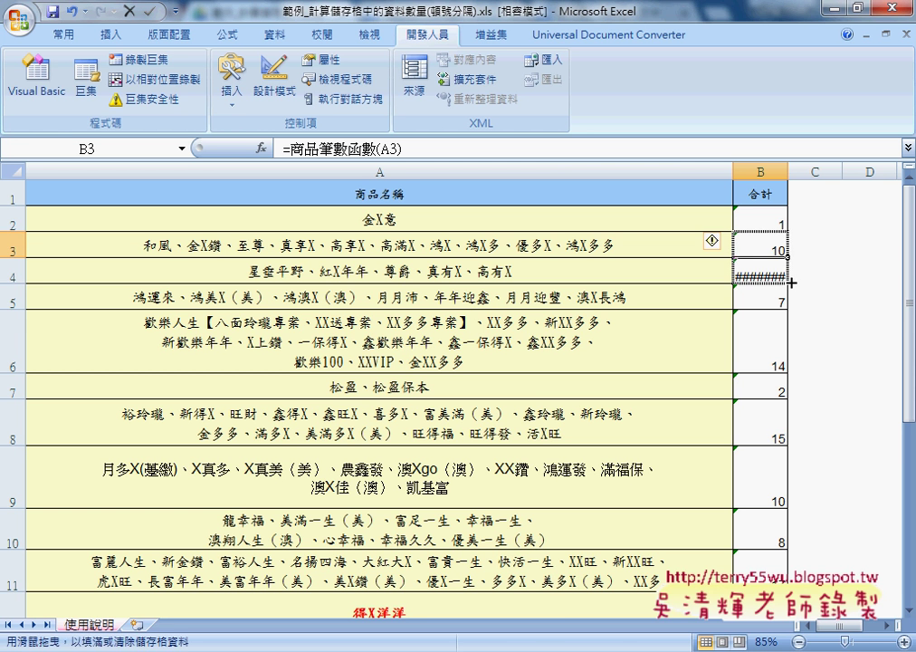
{"action": "left_click_drag", "start_coordinate": [790, 258], "coordinate": [789, 278]}
{"action": "left_click", "coordinate": [765, 250]}
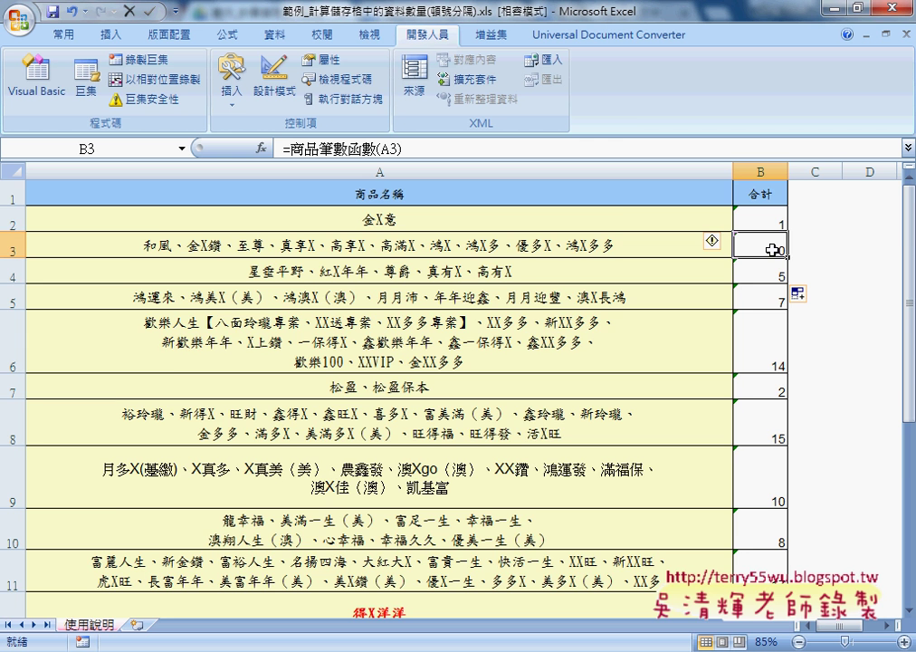
Step: Scroll down and check A15's products against B15's count formula showing 3
{"action": "scroll", "coordinate": [590, 335], "scroll_direction": "down", "scroll_amount": 1}
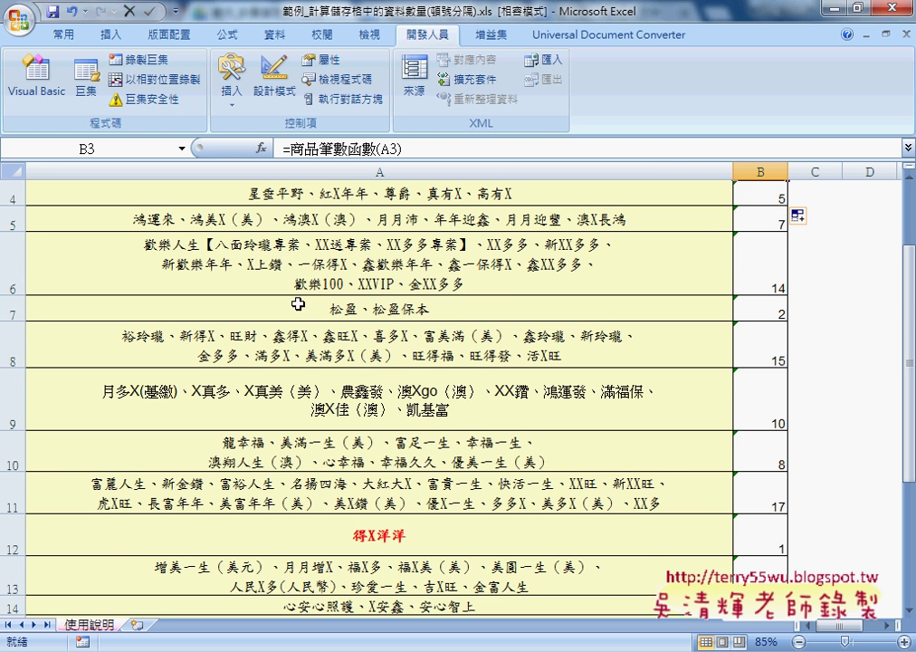
{"action": "scroll", "coordinate": [423, 372], "scroll_direction": "down", "scroll_amount": 1}
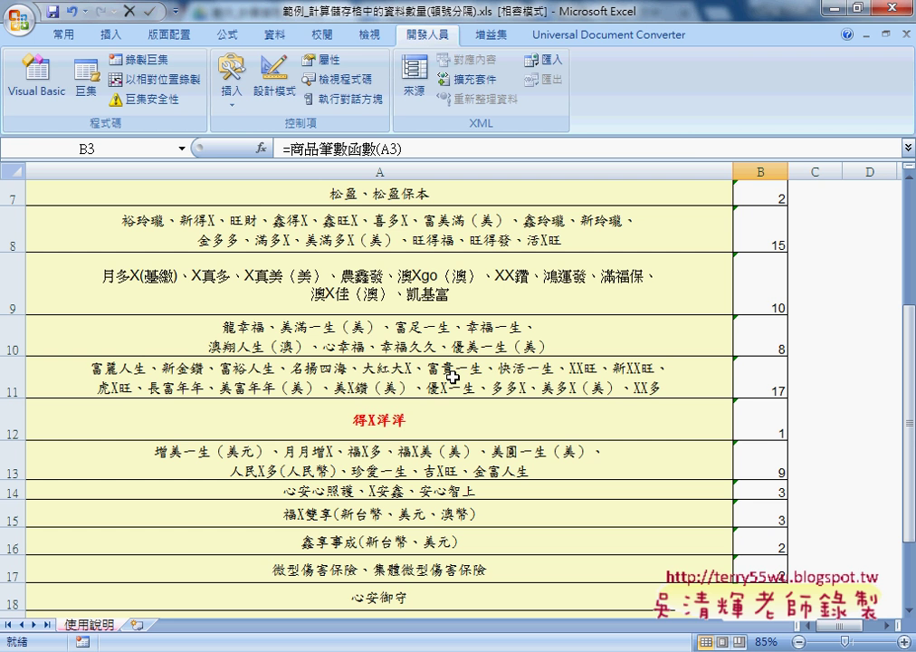
{"action": "left_click", "coordinate": [362, 519]}
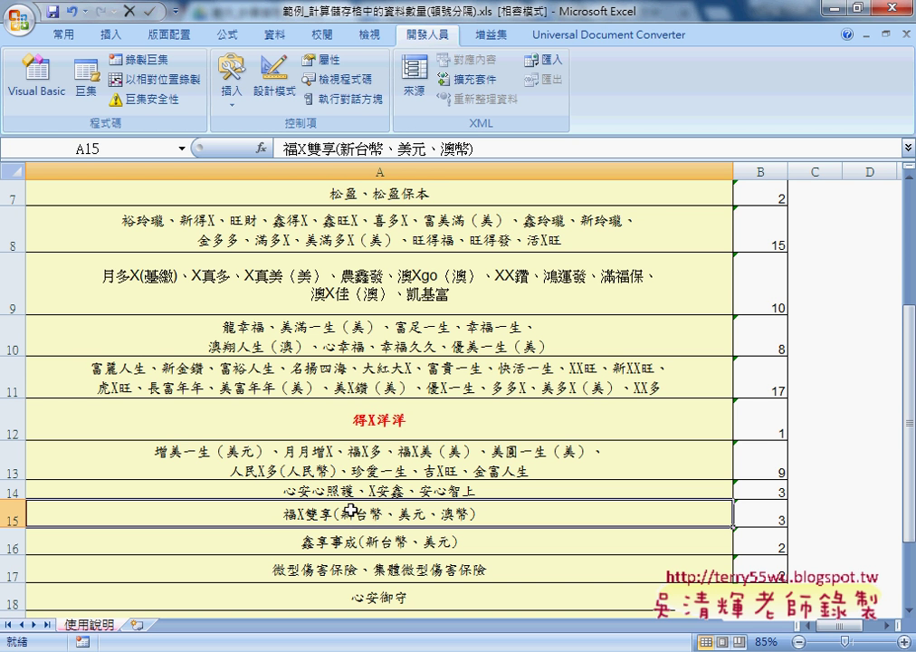
{"action": "left_click", "coordinate": [765, 522]}
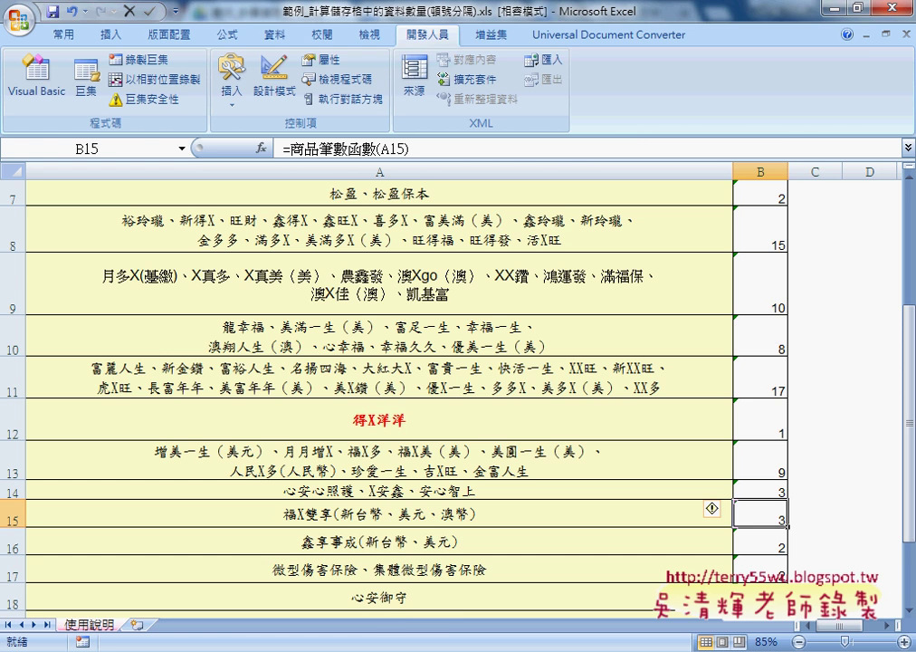
Step: Open the 程式碼 document from Google Drive in the browser
{"action": "left_click", "coordinate": [378, 592]}
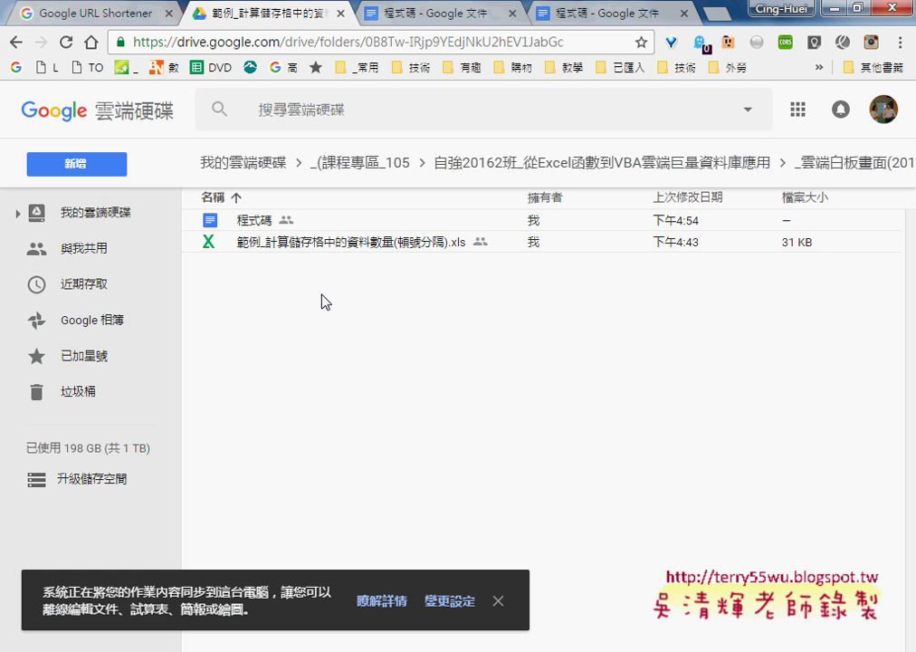
{"action": "left_click", "coordinate": [311, 246]}
{"action": "double_click", "coordinate": [254, 220]}
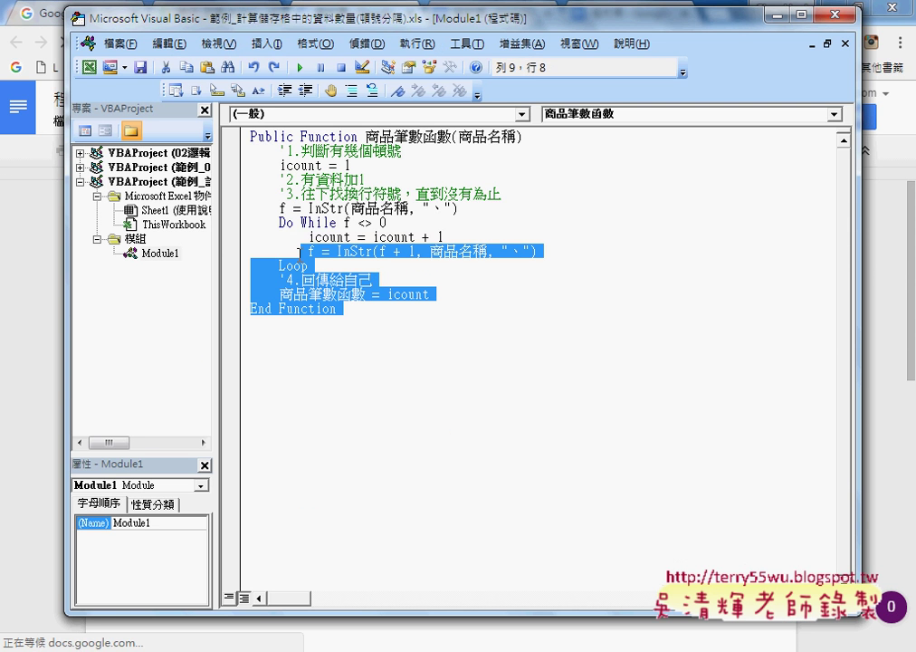
Step: Copy 筆 and paste it over 比 in both 商品比數函數 occurrences, header and return line
{"action": "left_click_drag", "start_coordinate": [346, 446], "coordinate": [250, 136]}
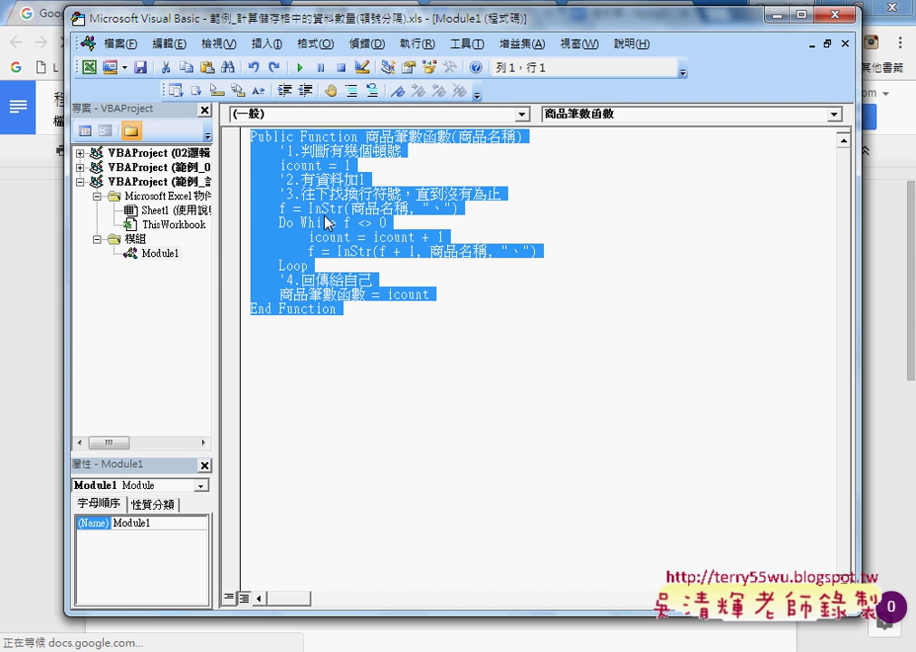
{"action": "left_click", "coordinate": [429, 158]}
{"action": "left_click_drag", "start_coordinate": [408, 137], "coordinate": [392, 136]}
{"action": "key", "text": "ctrl+c"}
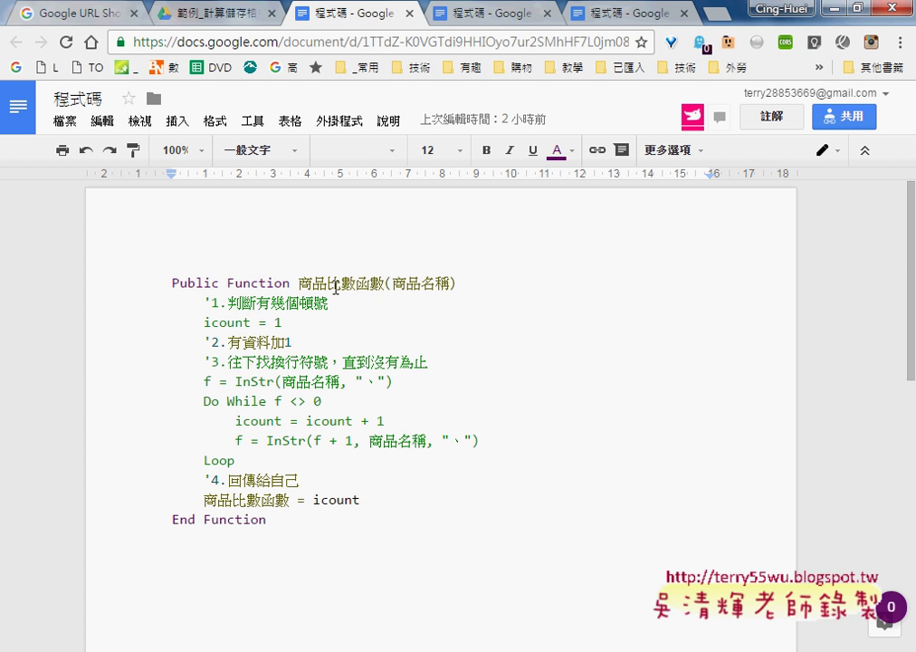
{"action": "left_click_drag", "start_coordinate": [346, 283], "coordinate": [330, 284]}
{"action": "key", "text": "ctrl+v"}
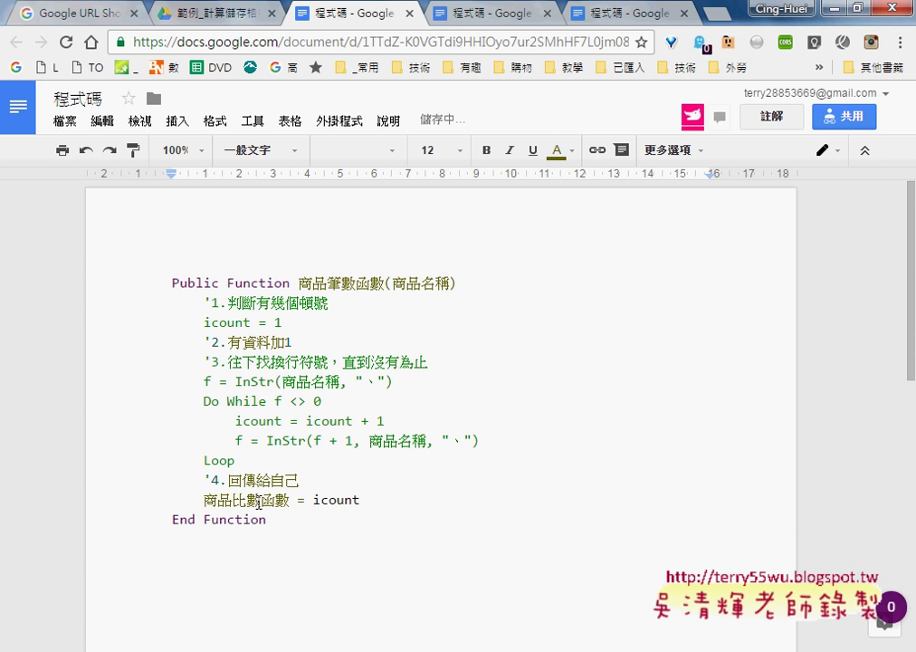
{"action": "left_click_drag", "start_coordinate": [255, 500], "coordinate": [237, 500]}
{"action": "key", "text": "ctrl+v"}
{"action": "double_click", "coordinate": [431, 460]}
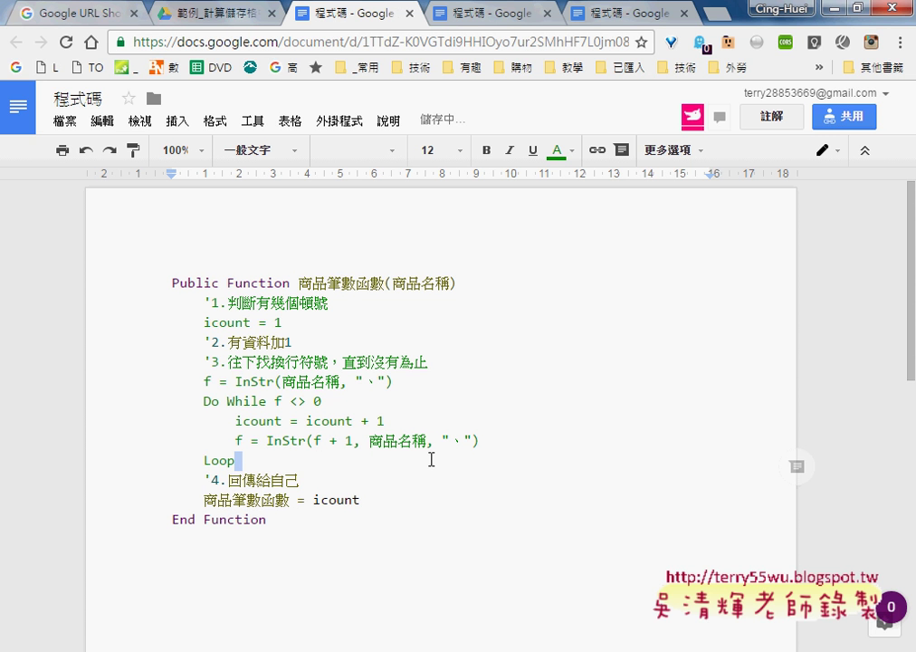